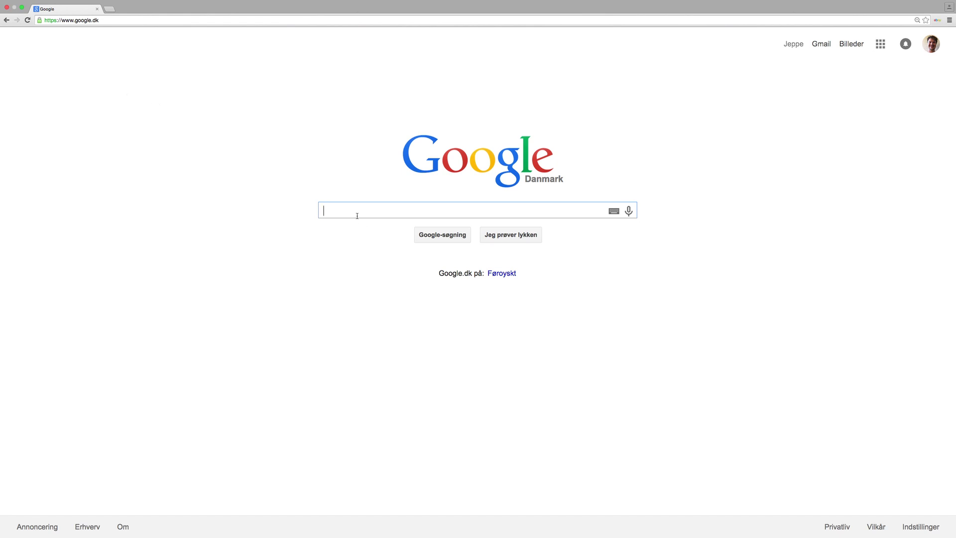
Search Google for 'composer' and open the official getcomposer.org result.
text(composer)
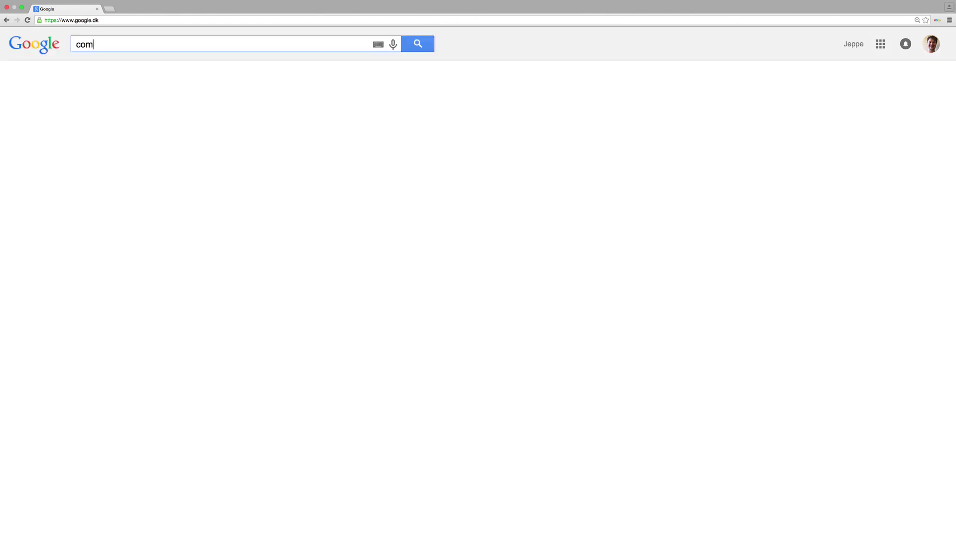
key(Return)
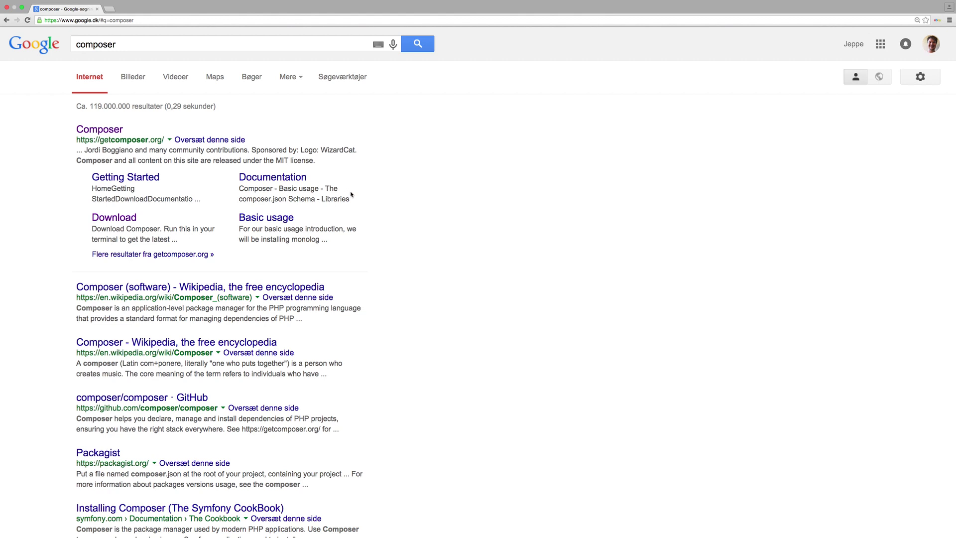
drag(84, 141, 153, 140)
click(151, 139)
click(96, 129)
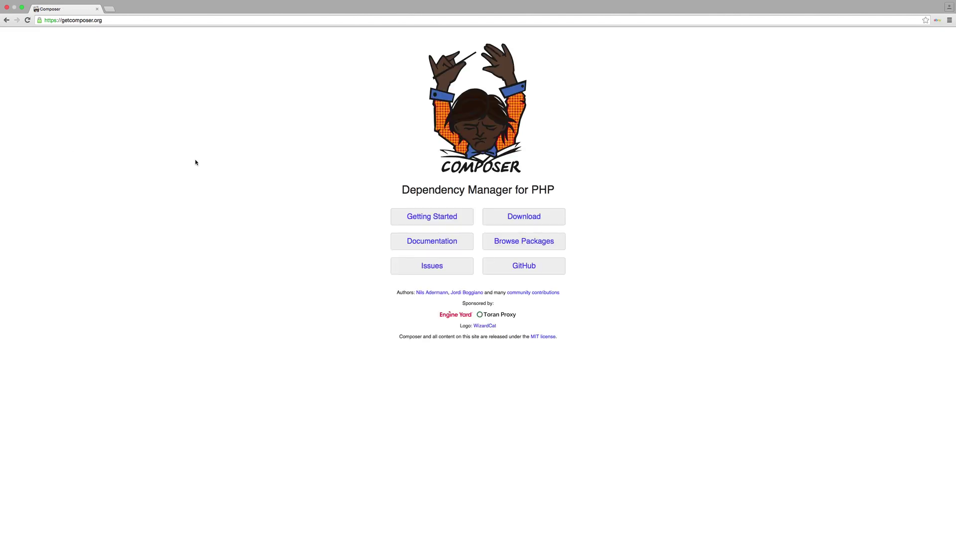
Zoom the Composer homepage in two levels and look over its 'Dependency Manager for PHP' heading.
key(super+equal)
key(super+equal)
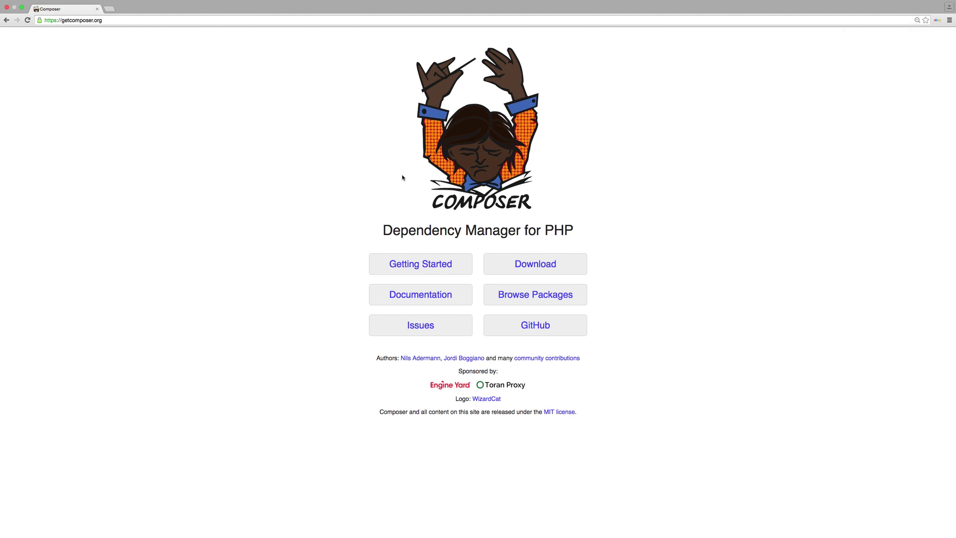
key(super+equal)
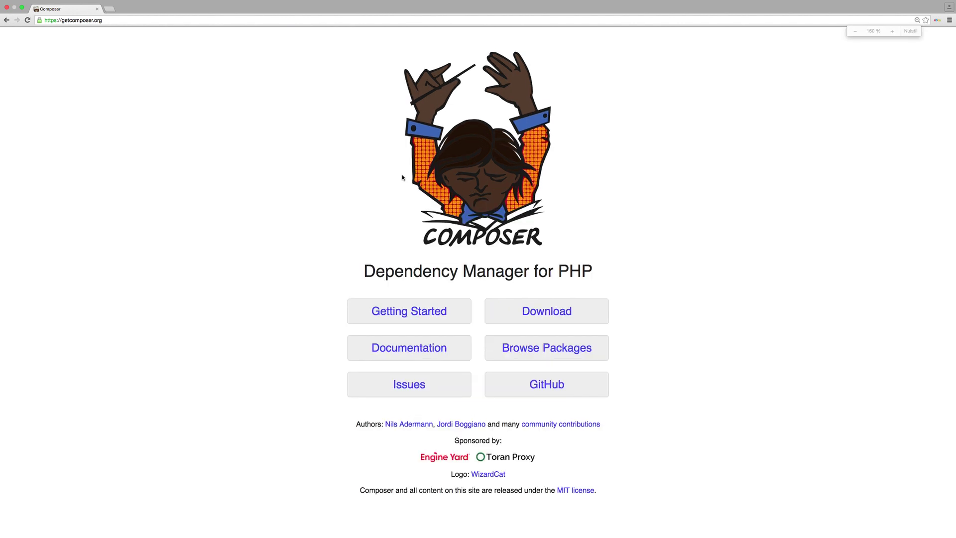
drag(364, 271, 621, 259)
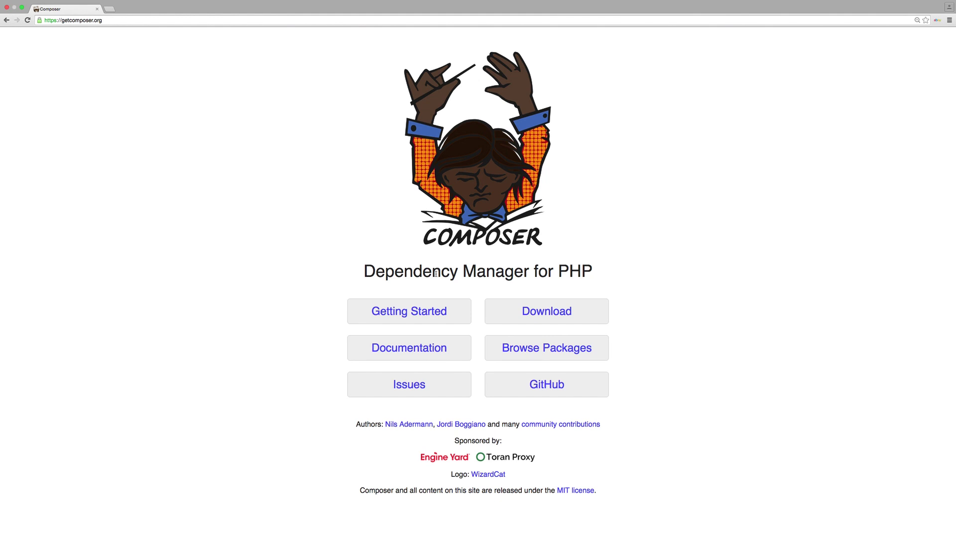
drag(381, 272, 553, 271)
click(578, 261)
Select the php -r installer command on the Download Composer page, then open a Terminal window.
click(526, 310)
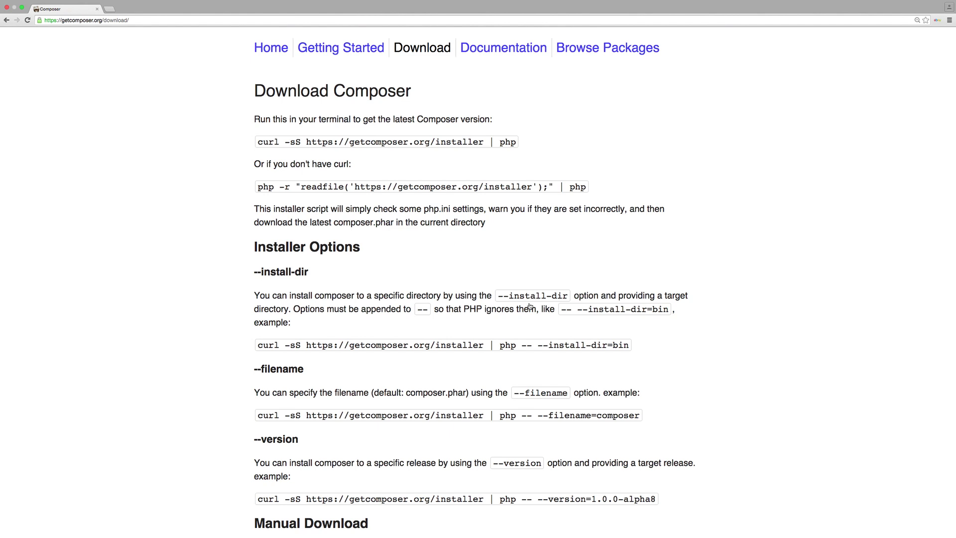
drag(254, 118, 508, 112)
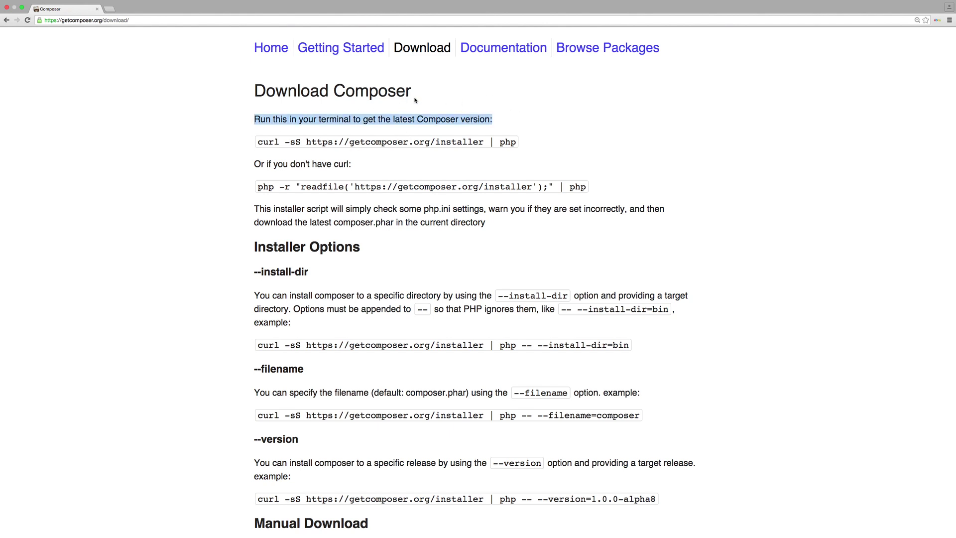
double_click(267, 141)
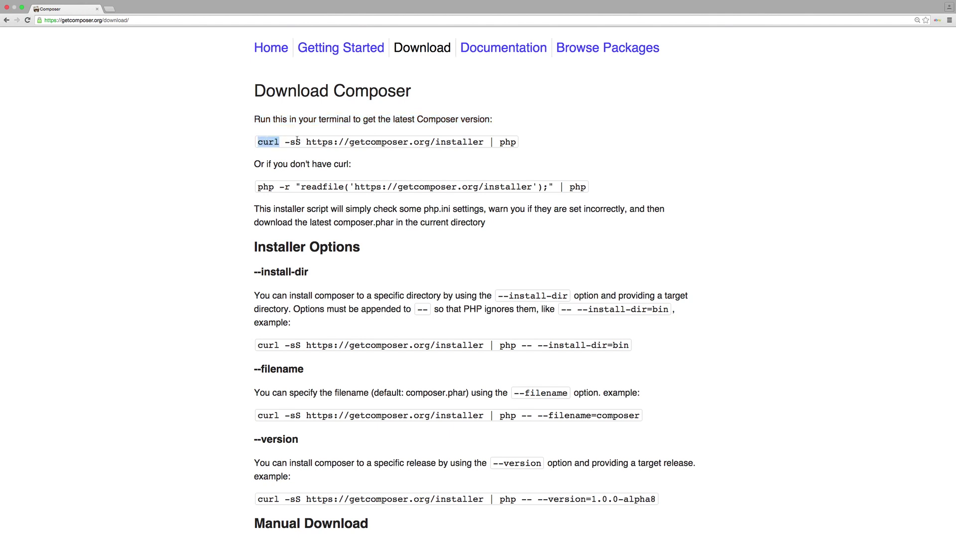
drag(258, 187, 581, 187)
key(super+c)
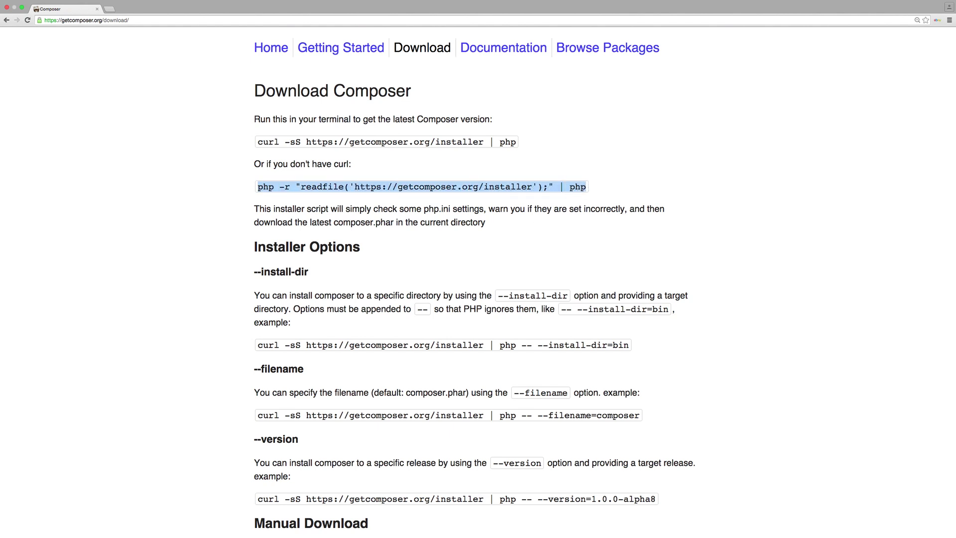
mouse_move(486, 533)
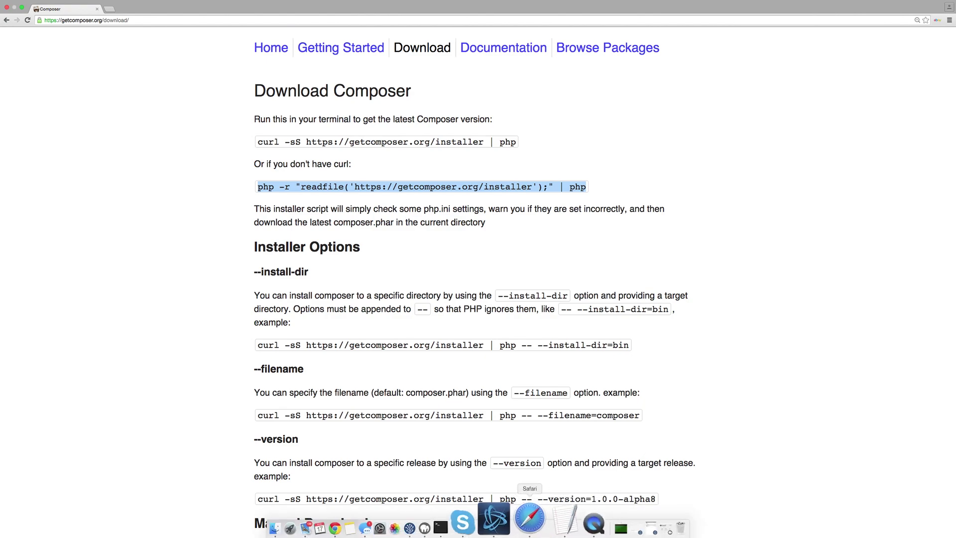
click(479, 521)
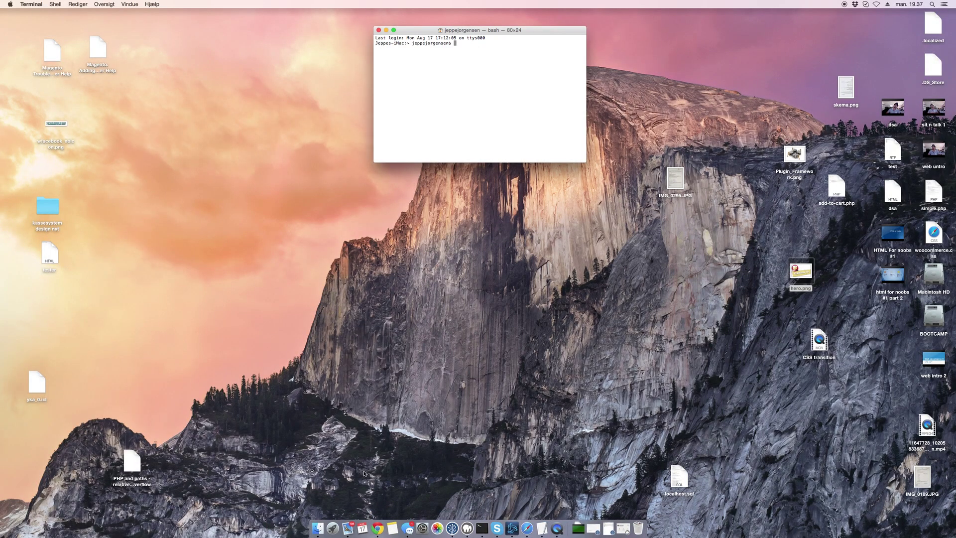
Reposition Terminal, paste and erase the installer command, and enlarge the window to 132×45.
drag(416, 33, 351, 54)
key(super+v)
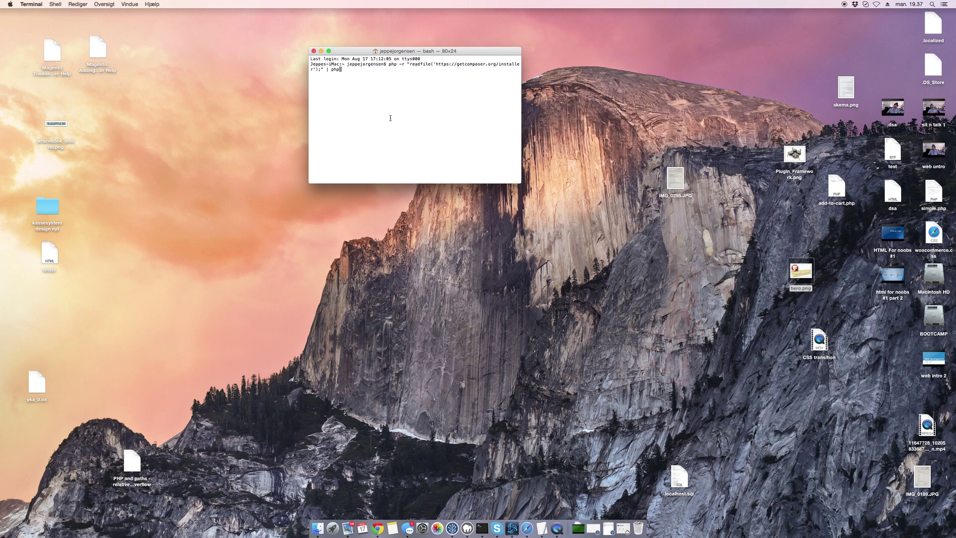
key(BackSpace)
key(BackSpace)
key(BackSpace)
key(BackSpace)
key(BackSpace)
key(BackSpace)
key(BackSpace)
key(BackSpace)
key(BackSpace)
key(BackSpace)
key(BackSpace)
key(BackSpace)
key(BackSpace)
key(BackSpace)
key(BackSpace)
key(BackSpace)
key(BackSpace)
key(BackSpace)
key(BackSpace)
key(BackSpace)
key(BackSpace)
key(BackSpace)
key(BackSpace)
key(BackSpace)
key(BackSpace)
key(BackSpace)
key(BackSpace)
key(BackSpace)
key(BackSpace)
key(BackSpace)
key(BackSpace)
key(BackSpace)
key(BackSpace)
key(BackSpace)
key(BackSpace)
key(BackSpace)
key(BackSpace)
key(BackSpace)
key(BackSpace)
key(BackSpace)
key(BackSpace)
key(BackSpace)
key(BackSpace)
key(BackSpace)
key(BackSpace)
key(BackSpace)
key(BackSpace)
key(BackSpace)
key(BackSpace)
key(BackSpace)
key(BackSpace)
key(BackSpace)
key(BackSpace)
key(BackSpace)
key(BackSpace)
key(BackSpace)
key(BackSpace)
drag(514, 184, 650, 293)
Bring Chrome's Composer download page window back to the front and exit full screen.
click(377, 516)
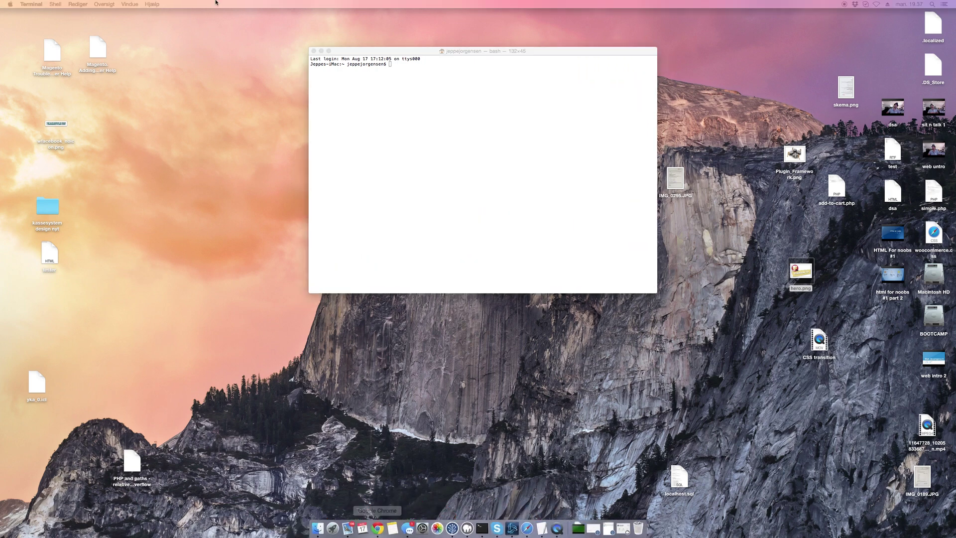
right_click(380, 528)
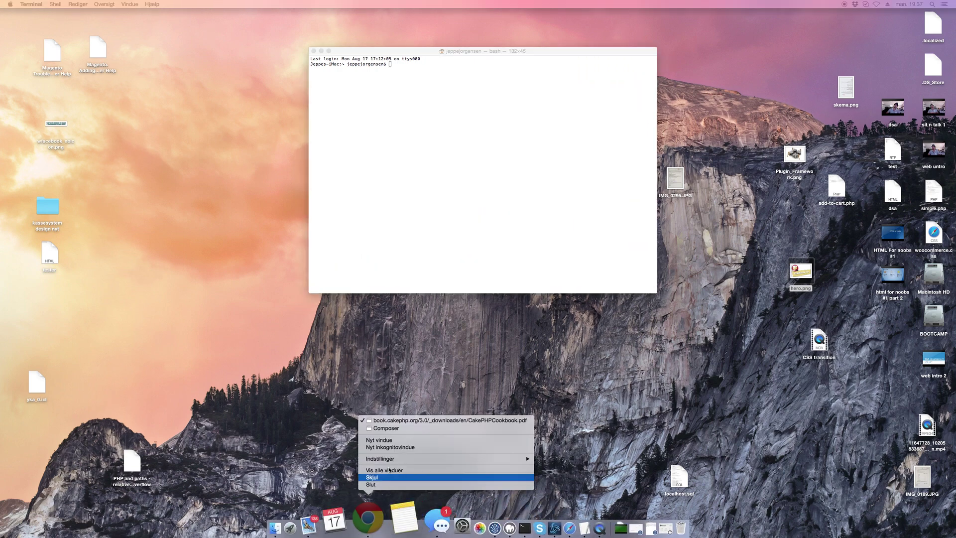
click(390, 422)
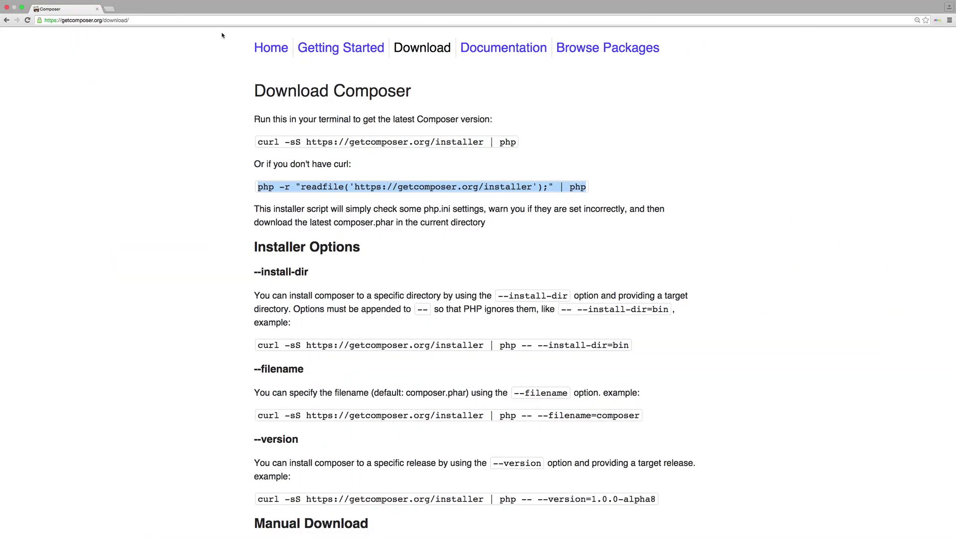
click(21, 7)
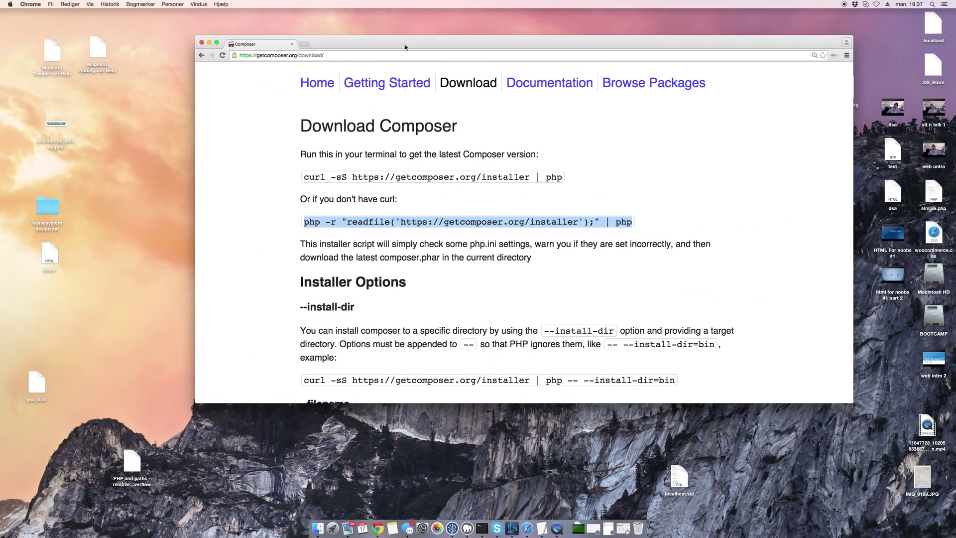
Place the Chrome download page window on the left with Terminal beside it at the upper right.
drag(363, 43, 182, 23)
drag(114, 236, 344, 238)
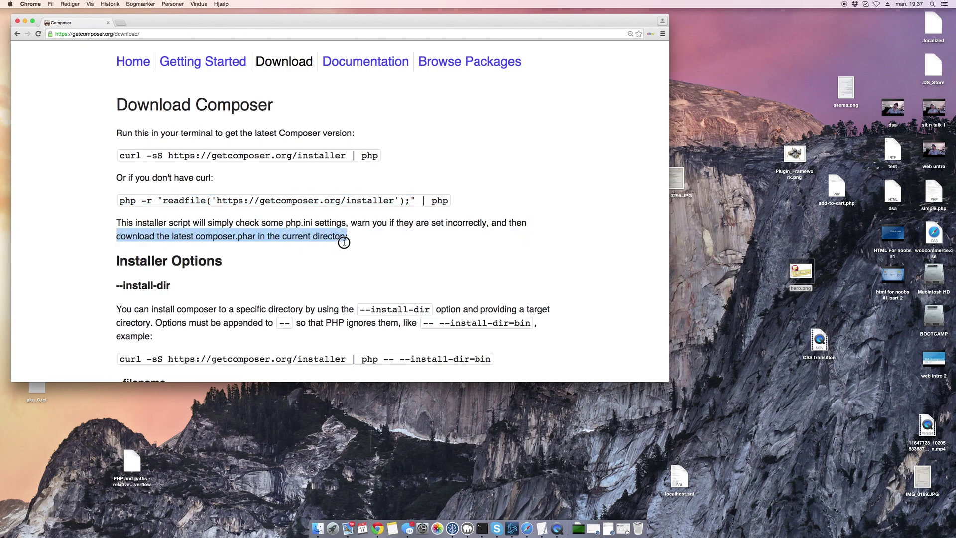
drag(559, 22, 542, 68)
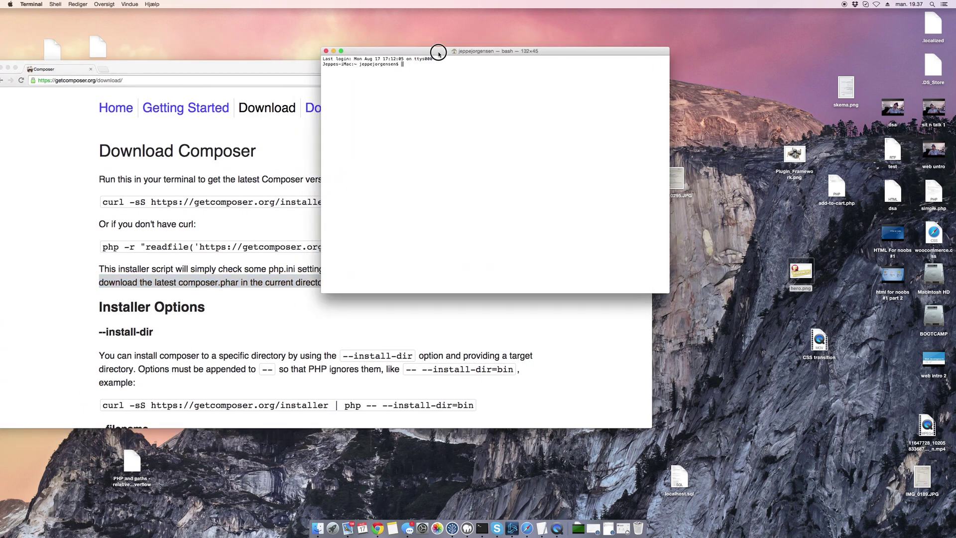
drag(173, 68, 201, 71)
drag(502, 29, 473, 42)
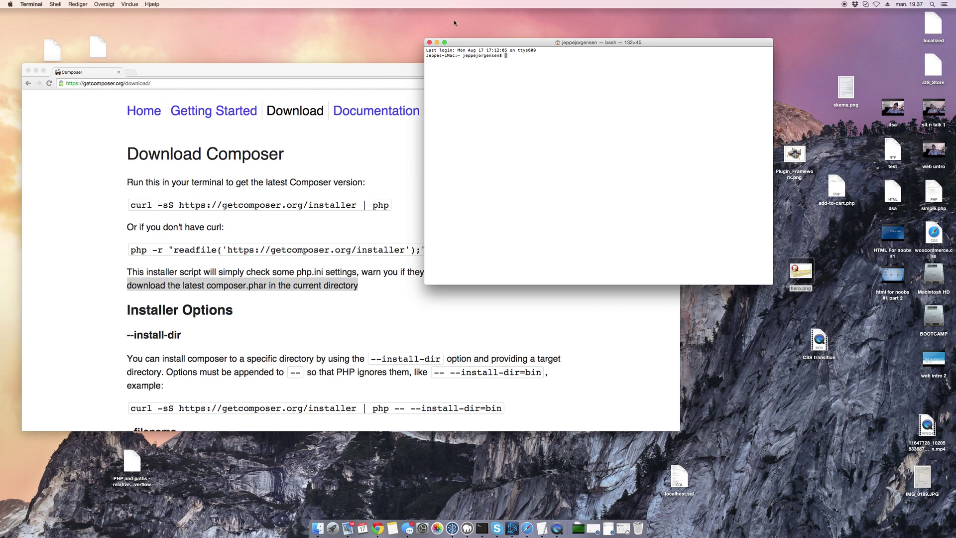
List the home folder, go up two levels with cd ../ to the disk root, and list it.
text(ls)
key(Return)
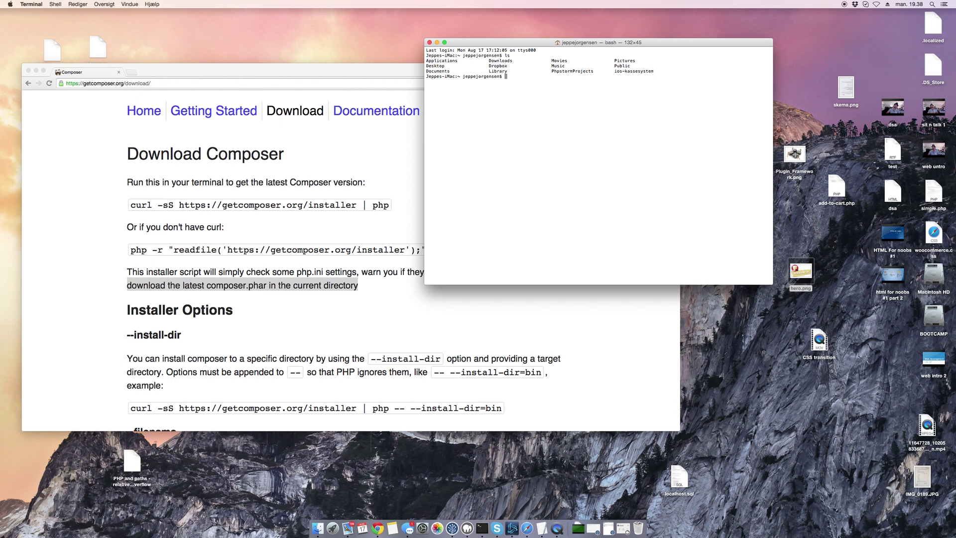
text(cd)
key(BackSpace)
key(BackSpace)
text(cd ../)
key(Return)
text(cd ../)
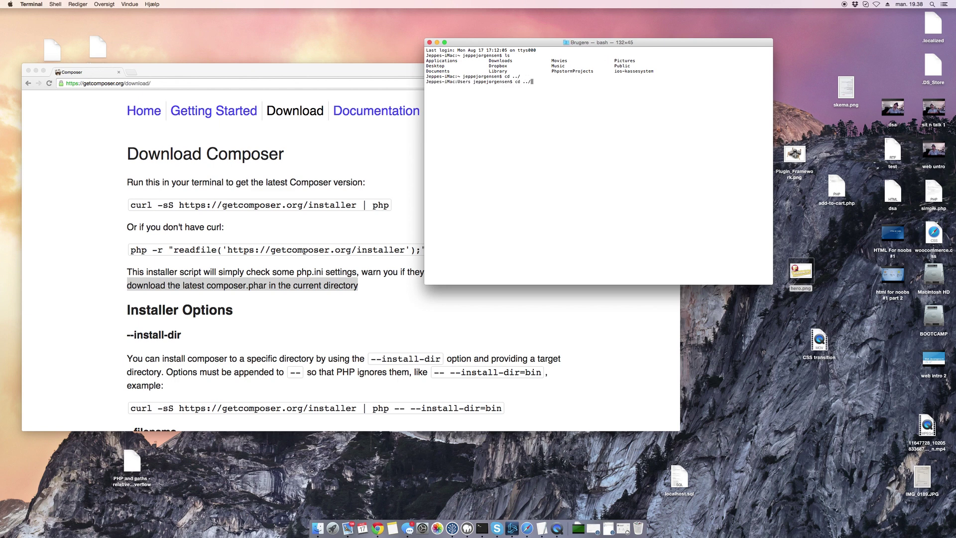
key(Return)
text(ls)
key(Return)
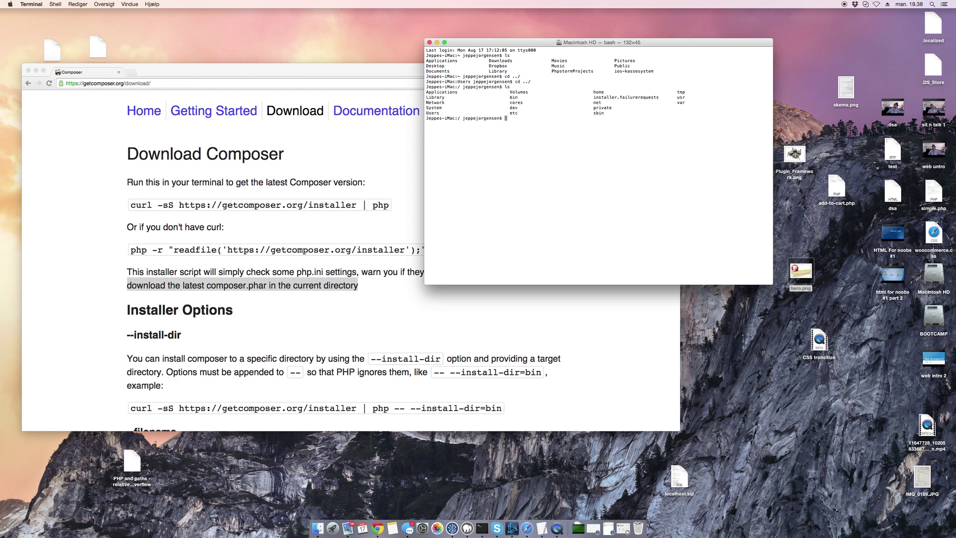
Move into the Applications folder and list its contents.
text(cd Applications/)
key(Tab)
key(Return)
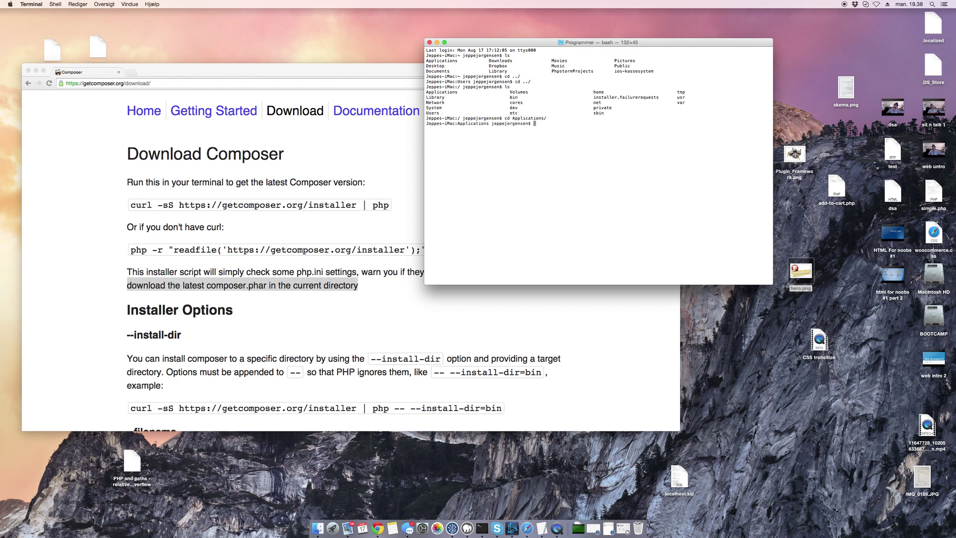
text(ls)
key(Return)
Enter MAMP/htdocs and list its projects: Madplan, cakephp tutorial and kasseNet-GitHub.
text(cd MA)
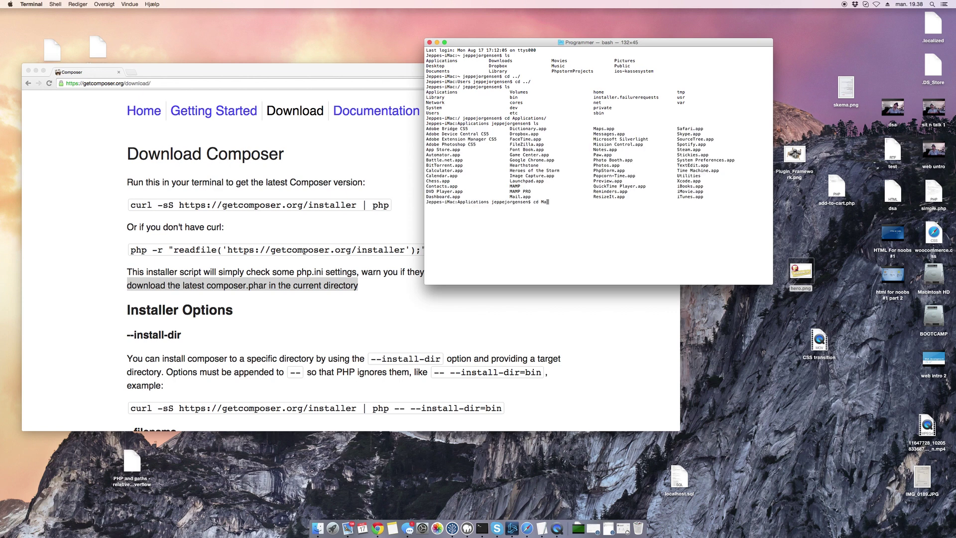
text(MP)
key(Return)
text(cd htdo)
key(Tab)
key(Return)
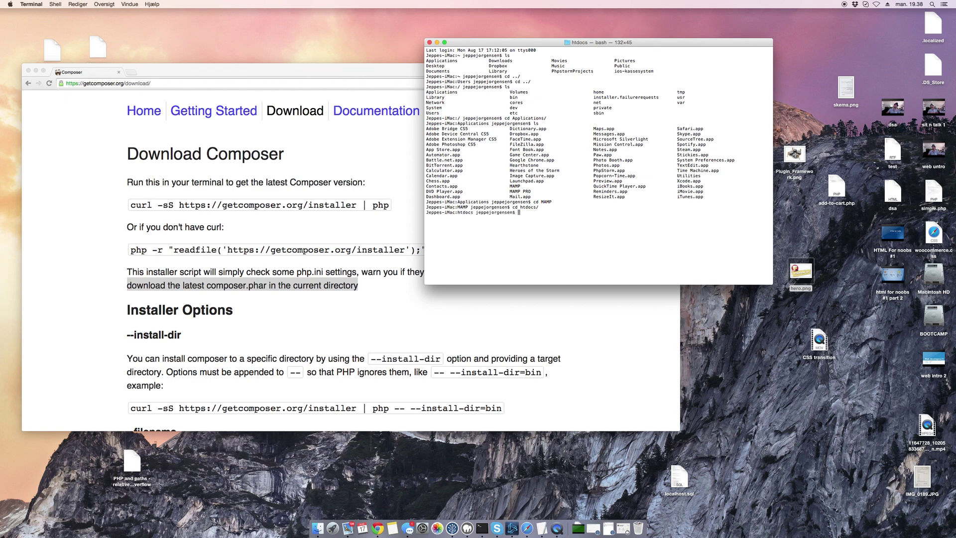
text(cd)
key(BackSpace)
key(BackSpace)
text(ls)
key(Return)
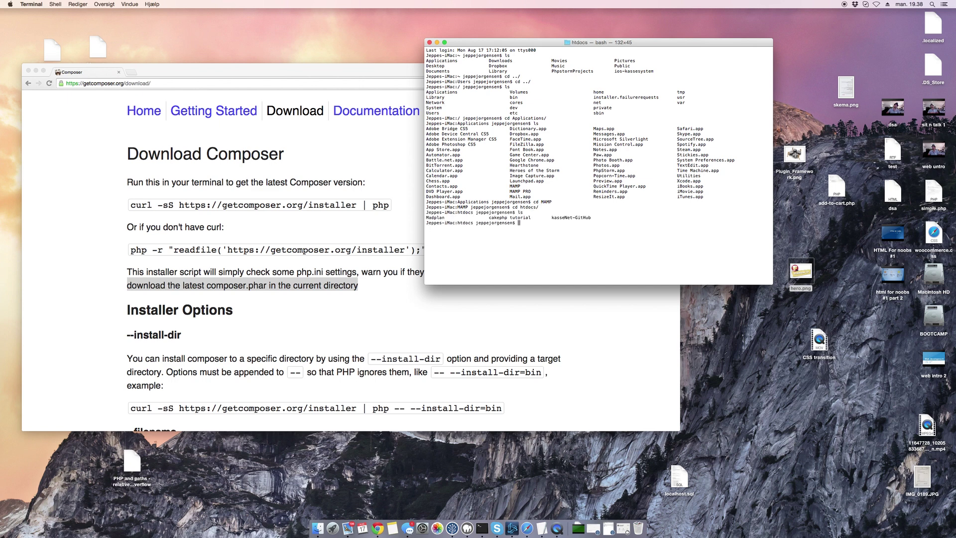
click(322, 534)
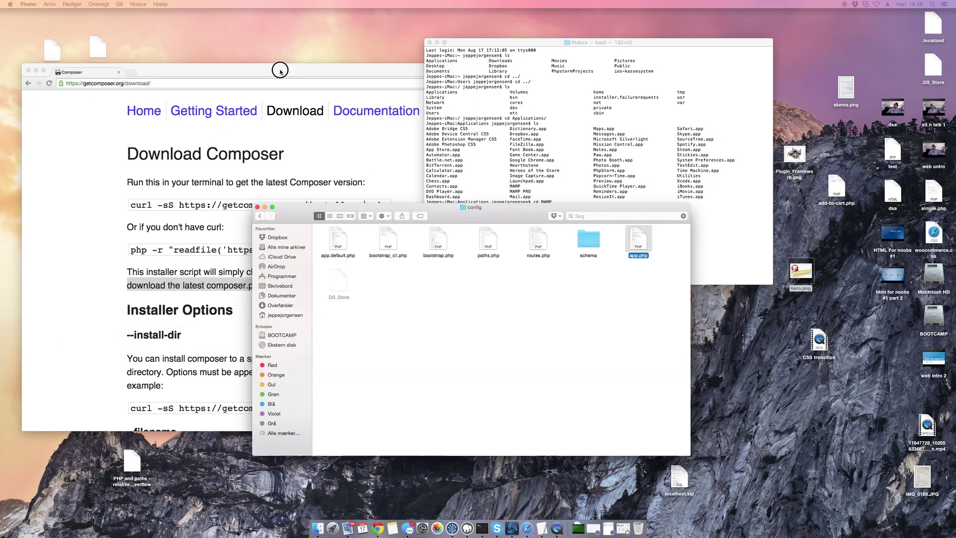
Arrange the windows and browse Finder to Applications > MAMP > htdocs.
drag(449, 211, 236, 26)
drag(520, 44, 653, 27)
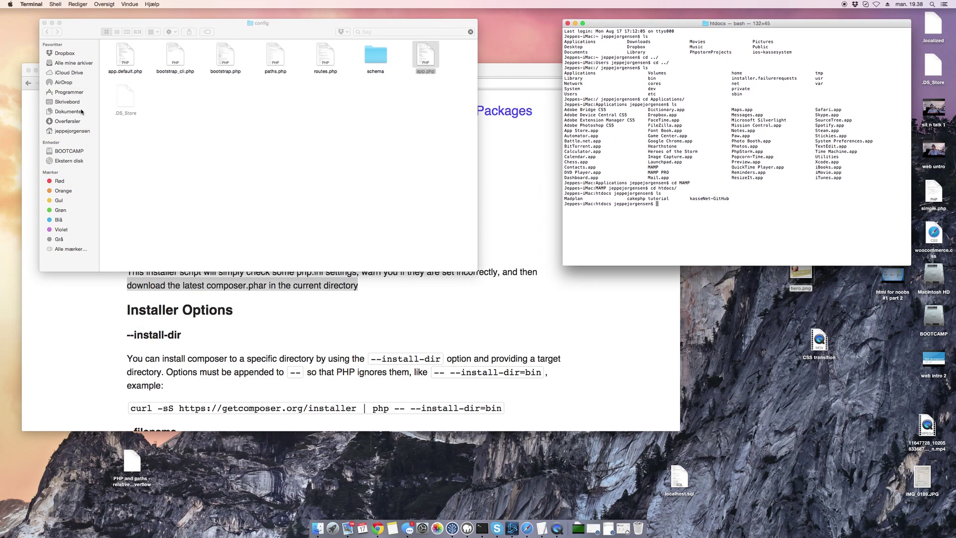
click(66, 92)
click(66, 93)
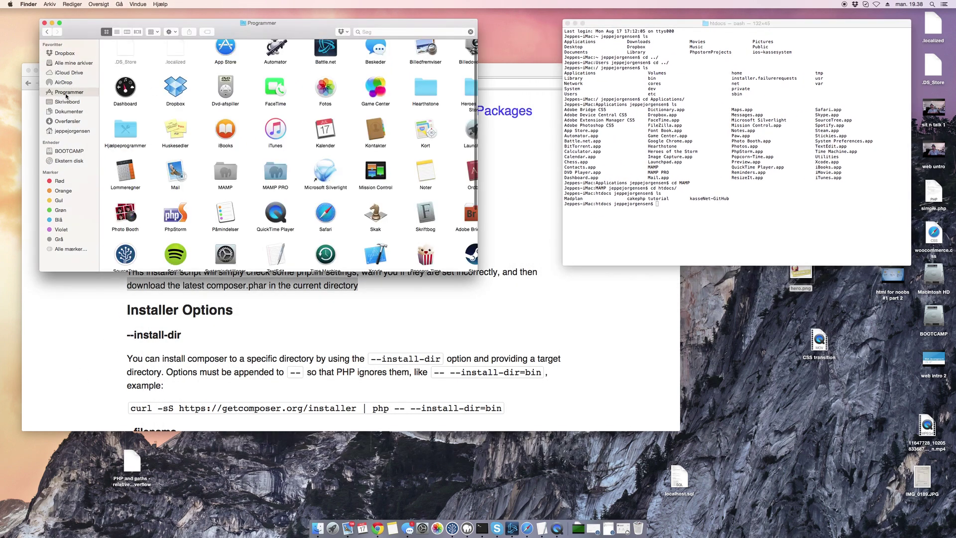
double_click(238, 179)
click(378, 57)
double_click(377, 57)
click(208, 124)
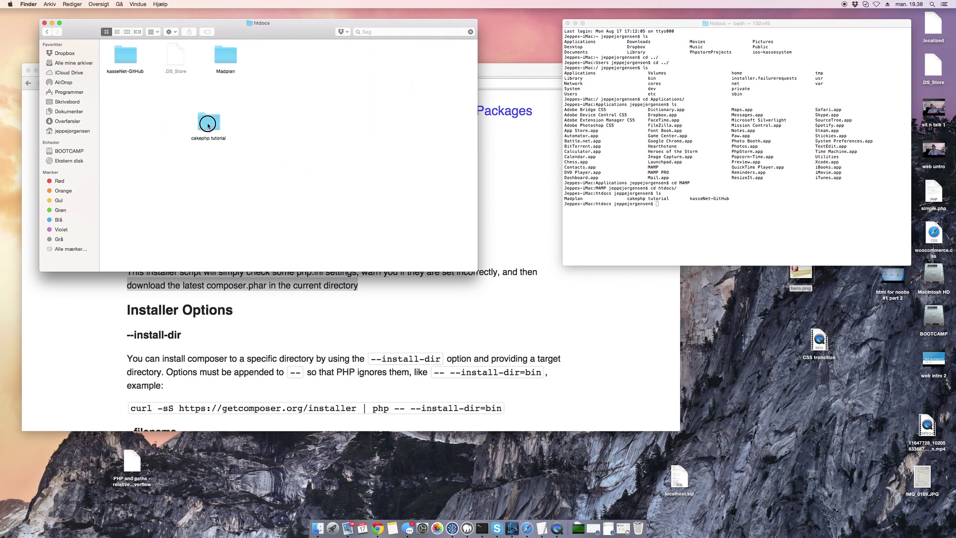
drag(329, 179, 246, 183)
Create a new folder named 'Cakephp youtube' in htdocs.
right_click(177, 135)
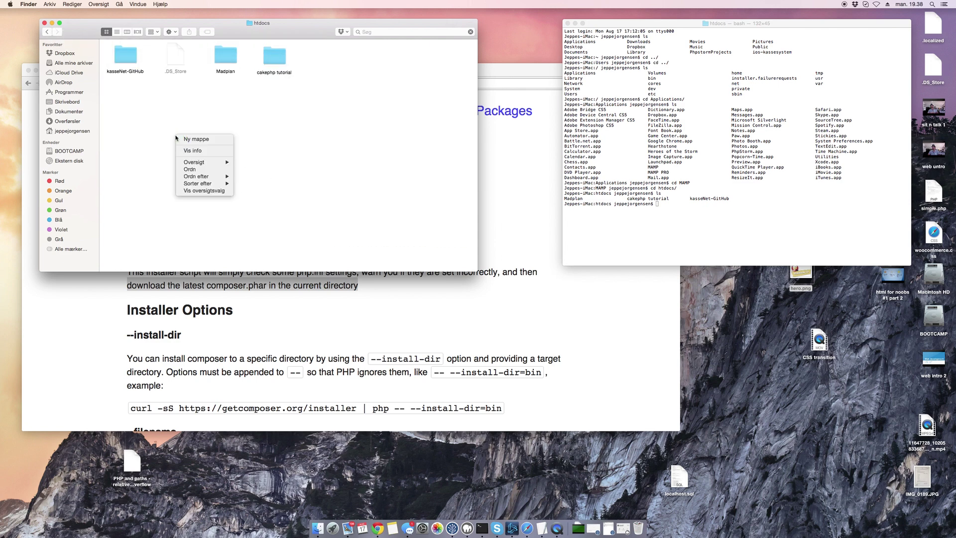
click(191, 139)
text(Cak)
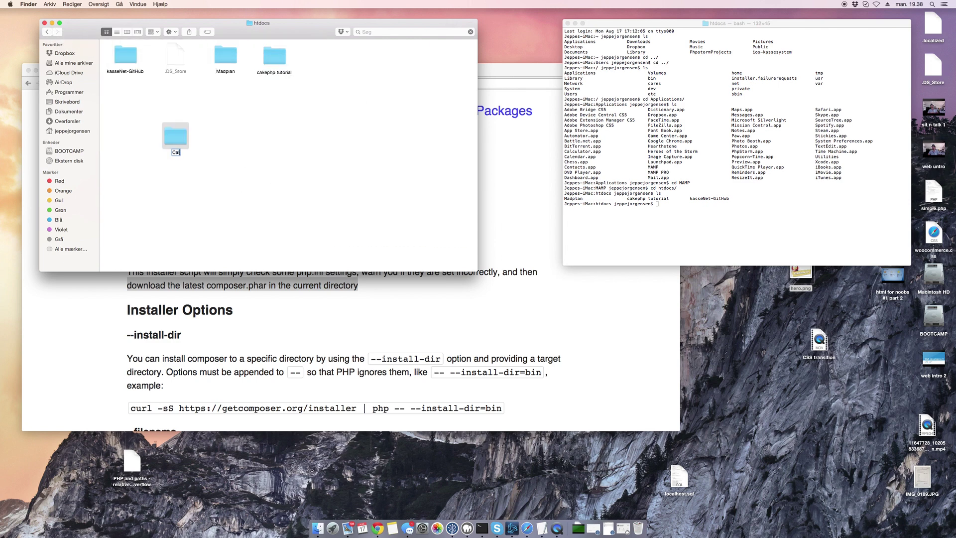
text(ephp youtube)
key(Return)
click(232, 147)
Change Terminal into Cakephp youtube, confirm it's empty with ls, and open it in Finder.
click(611, 224)
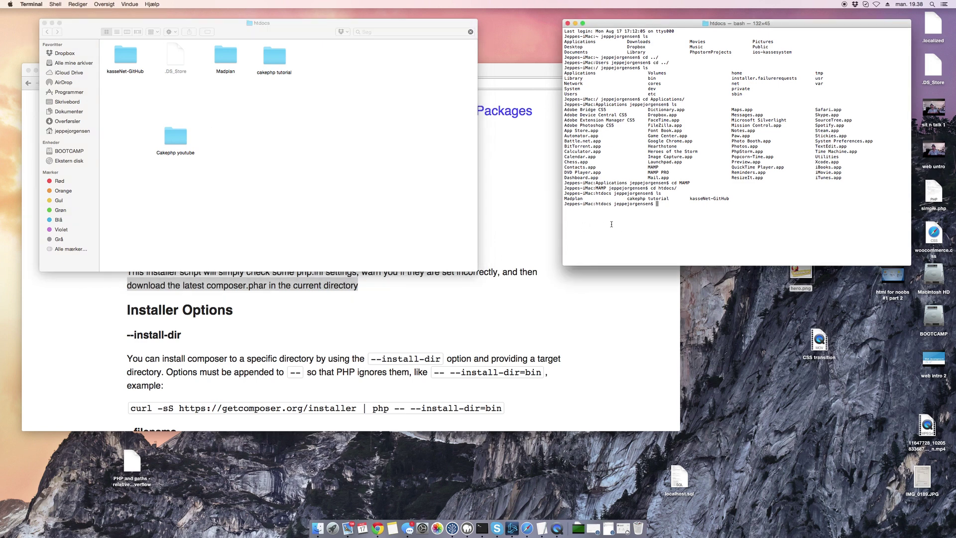
text(ls)
key(Return)
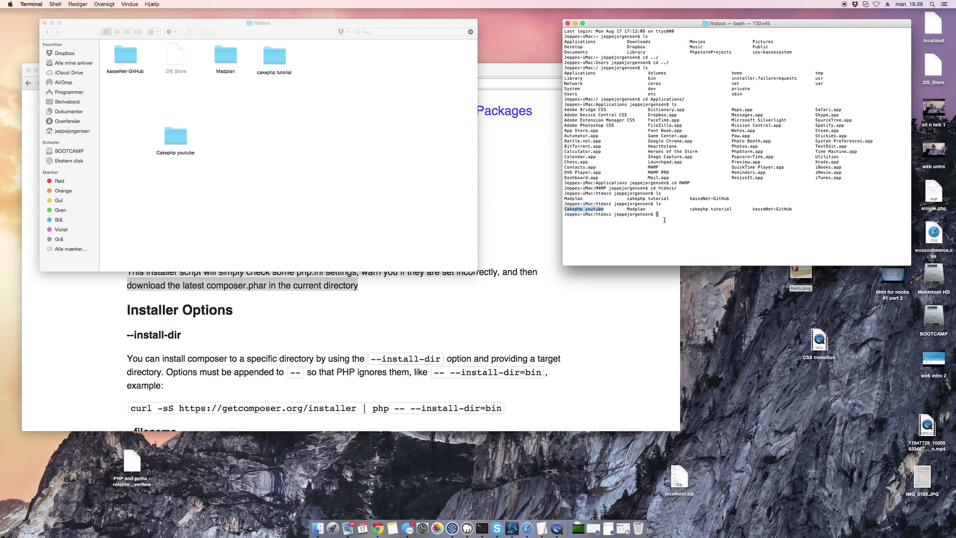
text(cd Cake)
key(Tab)
key(Return)
text(ls)
key(Return)
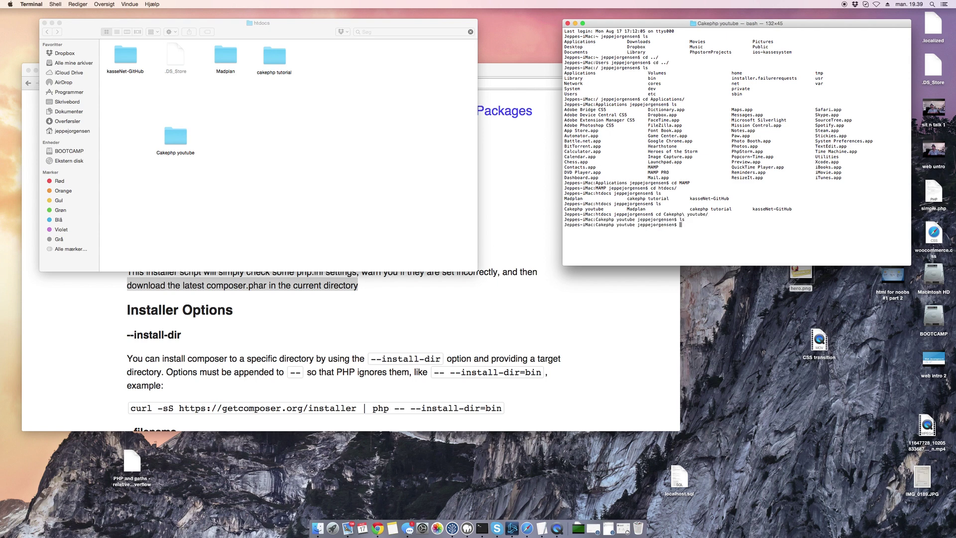
double_click(174, 137)
Leave Terminal in the empty Cakephp youtube folder and return to Chrome's Composer download page.
drag(254, 166, 211, 66)
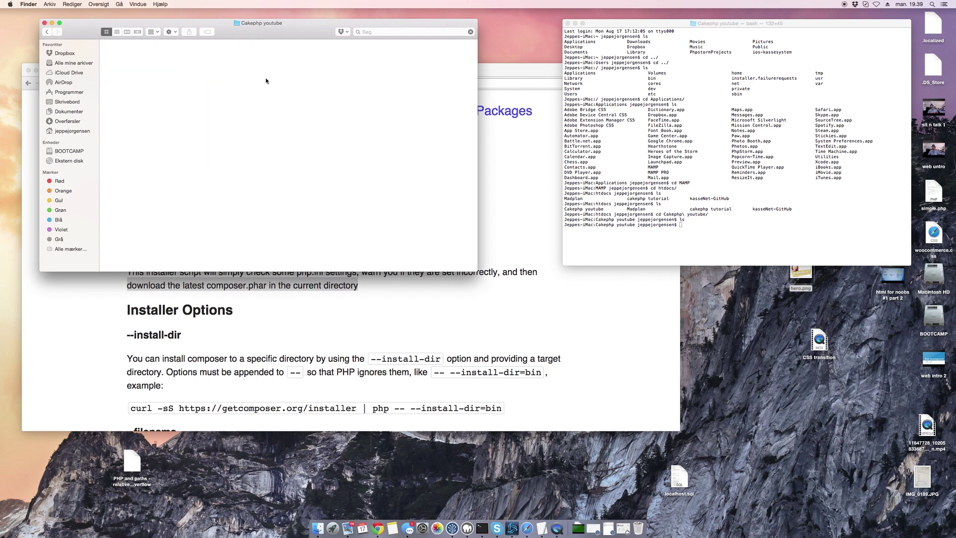
click(727, 231)
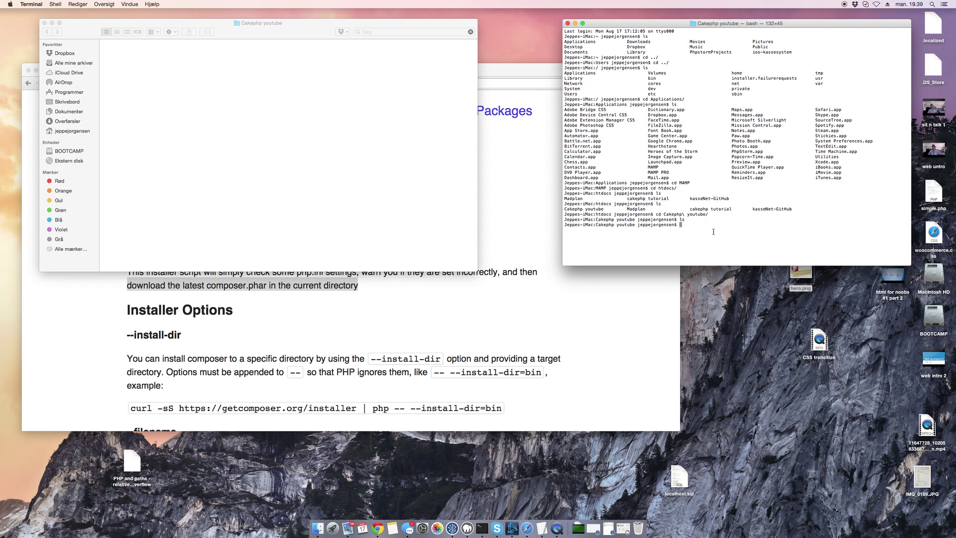
text(cd ../)
key(BackSpace)
key(BackSpace)
key(BackSpace)
key(BackSpace)
key(BackSpace)
key(BackSpace)
click(404, 187)
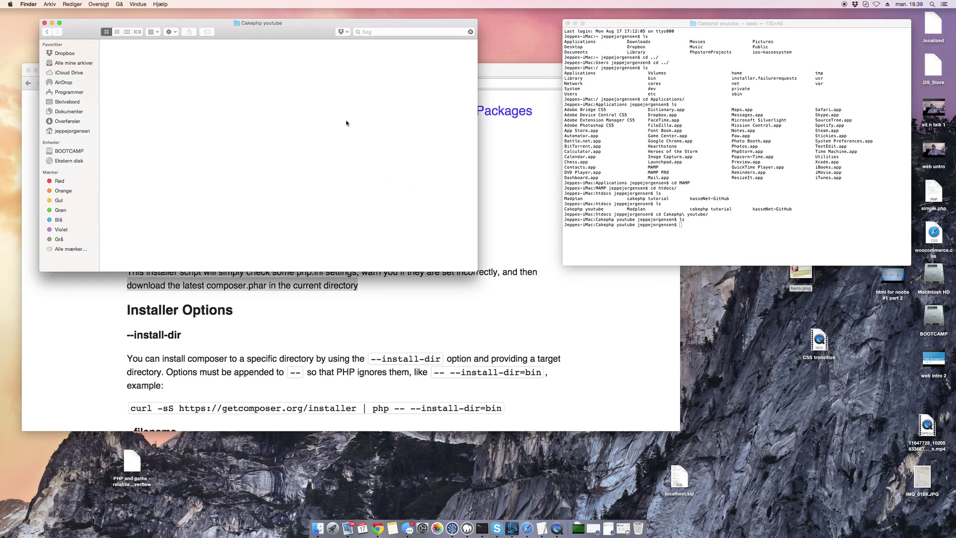
drag(343, 87, 279, 171)
click(461, 299)
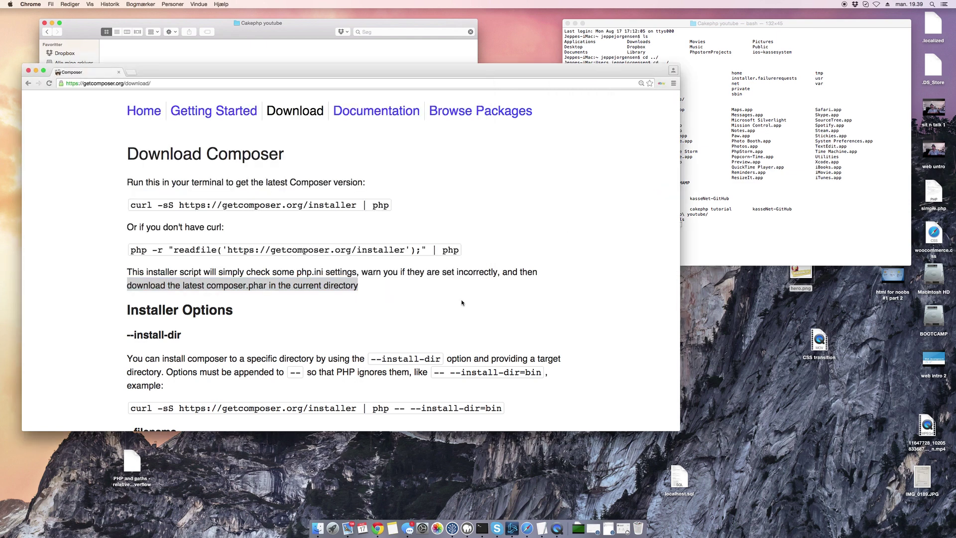
Copy the php -r readfile installer command from Chrome and run it in Terminal.
drag(460, 252, 124, 251)
key(super+c)
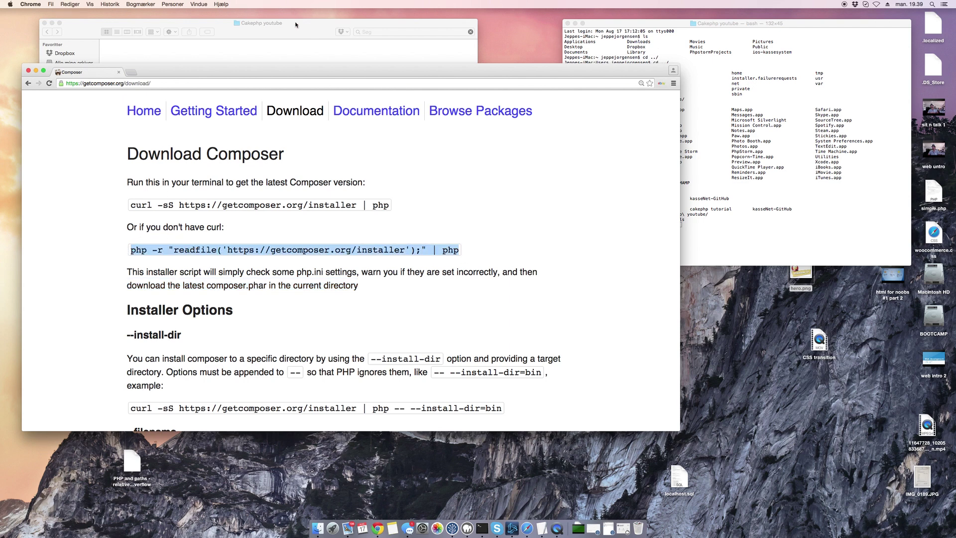
key(super+Tab)
click(725, 229)
key(super+v)
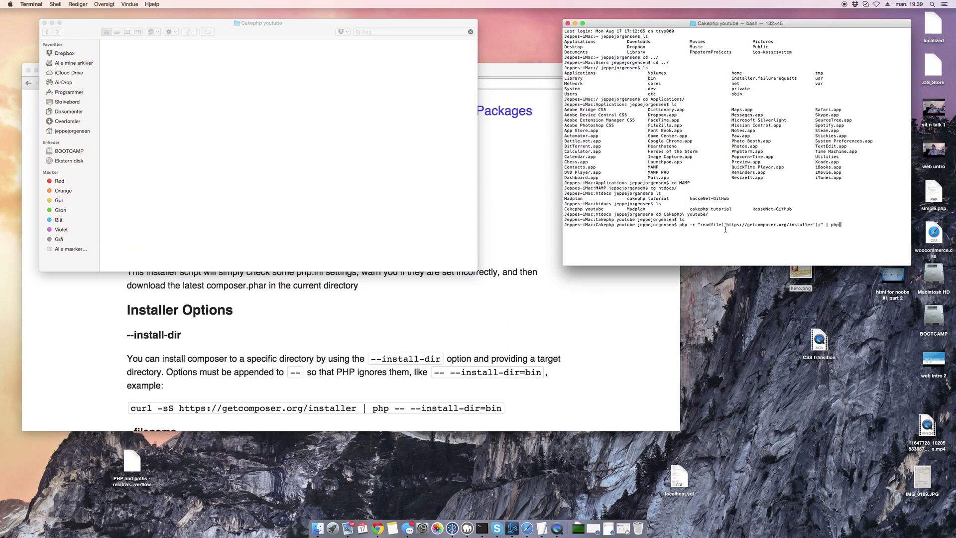
key(Return)
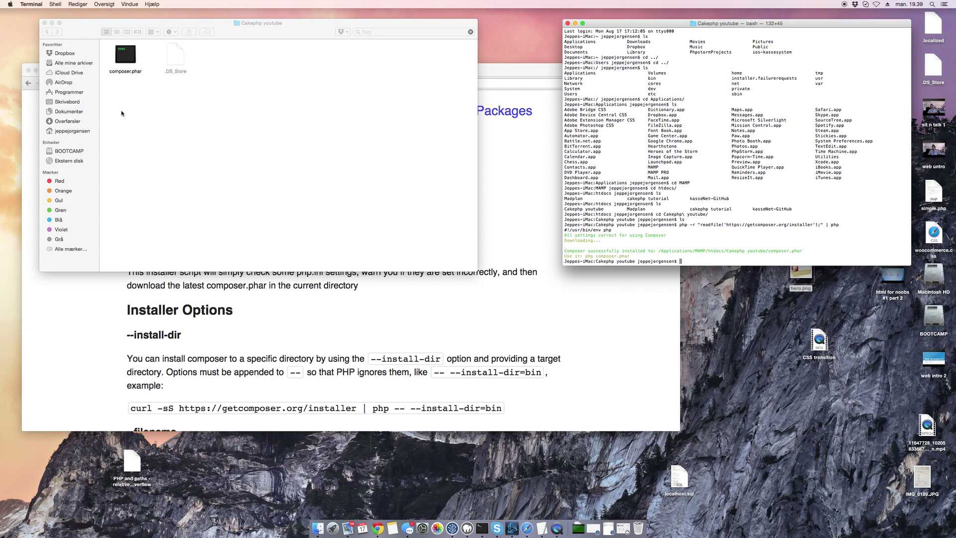
Select the newly created composer.phar in the Cakephp youtube folder in Finder.
click(124, 59)
click(125, 59)
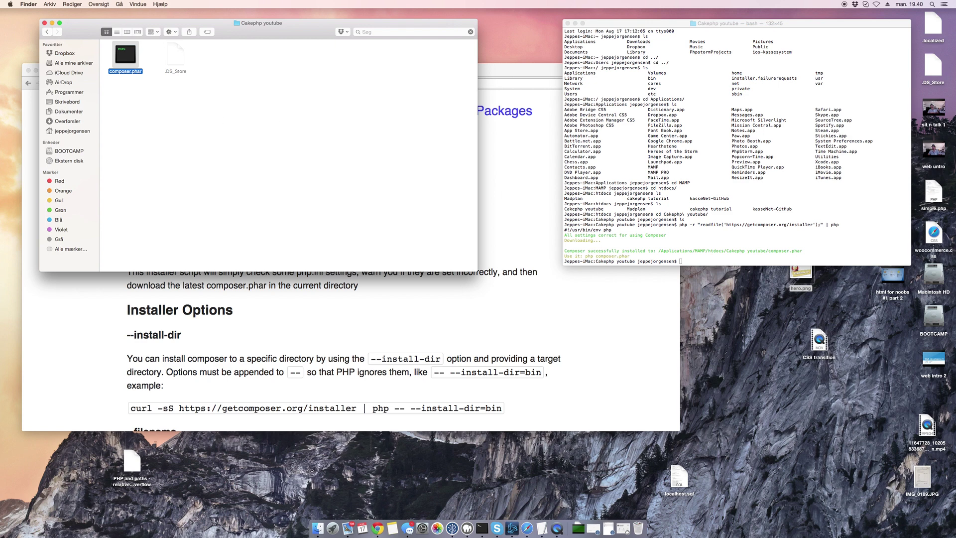
key(super+Tab)
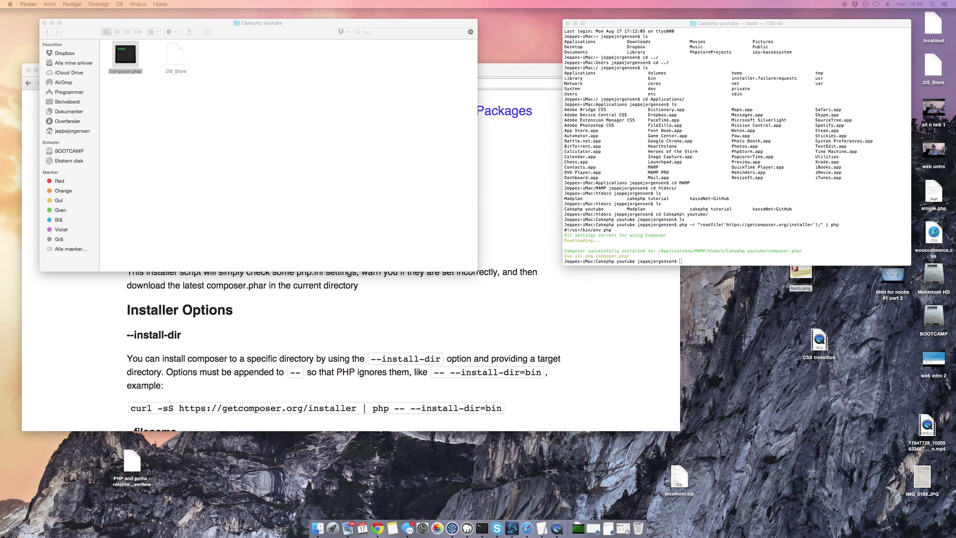
Paste 'php composer.phar create-project --prefer-dist cakephp/app bookmarker' at the Terminal prompt without running it.
click(719, 263)
key(super+v)
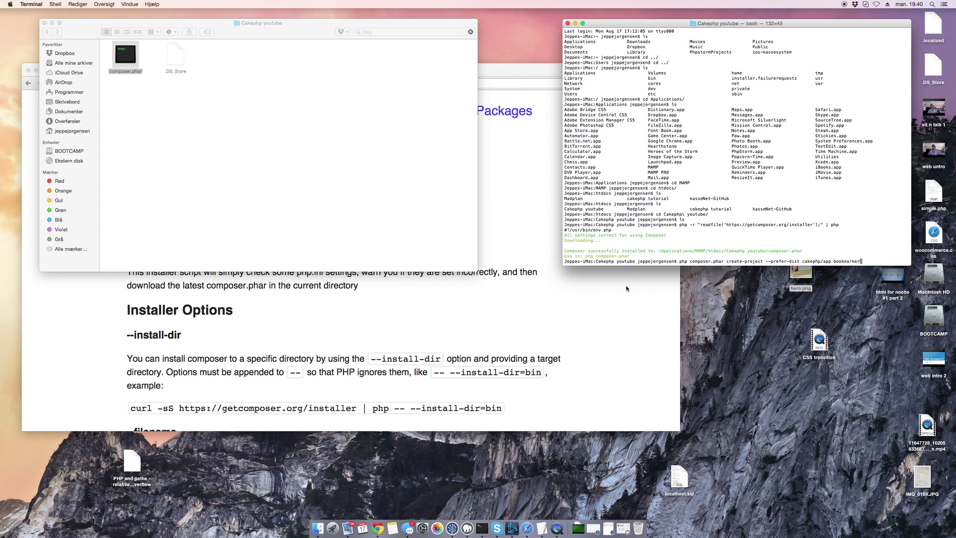
Run the bookmarker create-project command and answer Y to 'Set Folder Permissions?'.
key(Return)
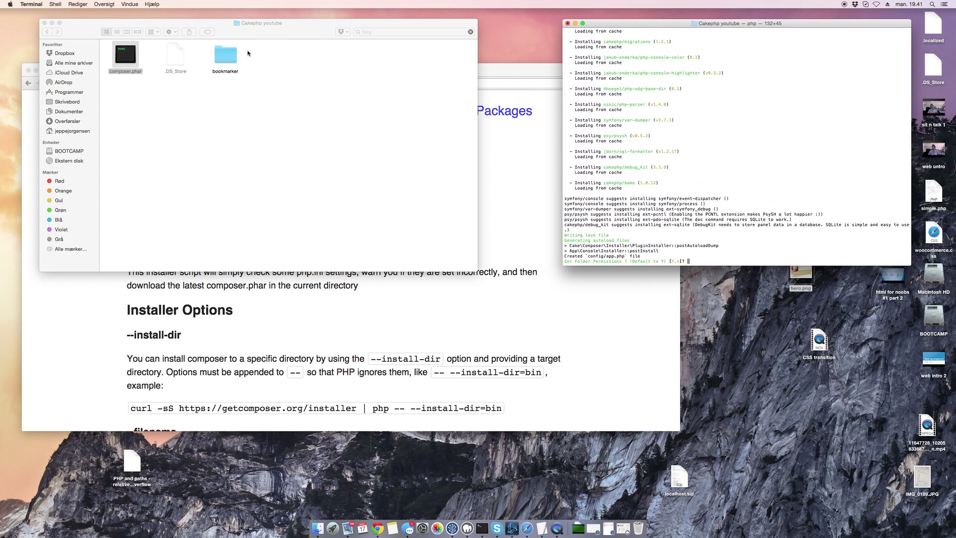
scroll(642, 189, up, 5)
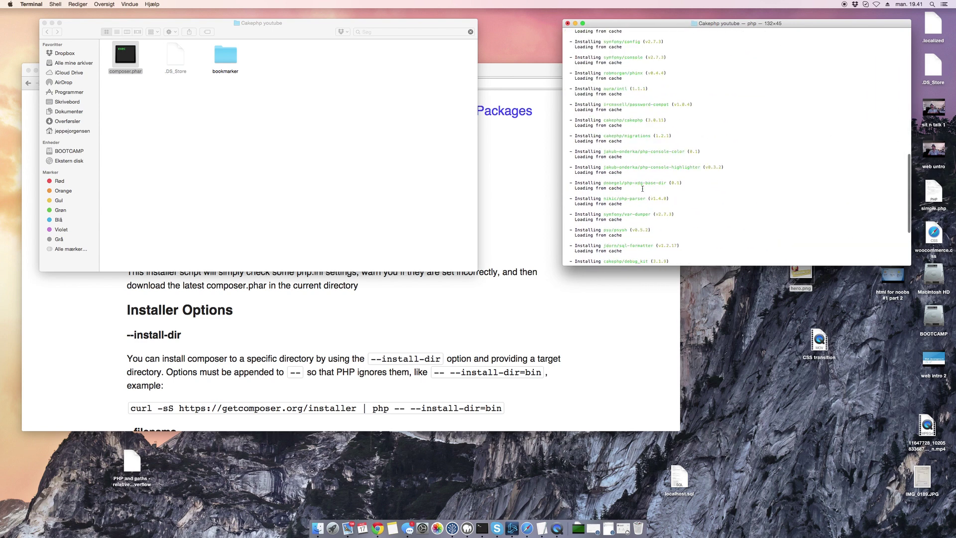
scroll(642, 188, down, 5)
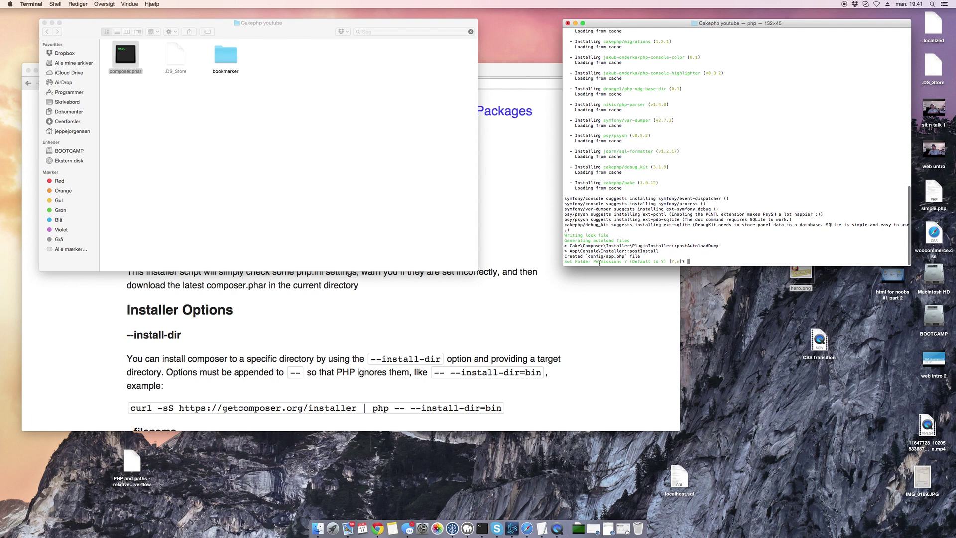
text(Y)
key(Return)
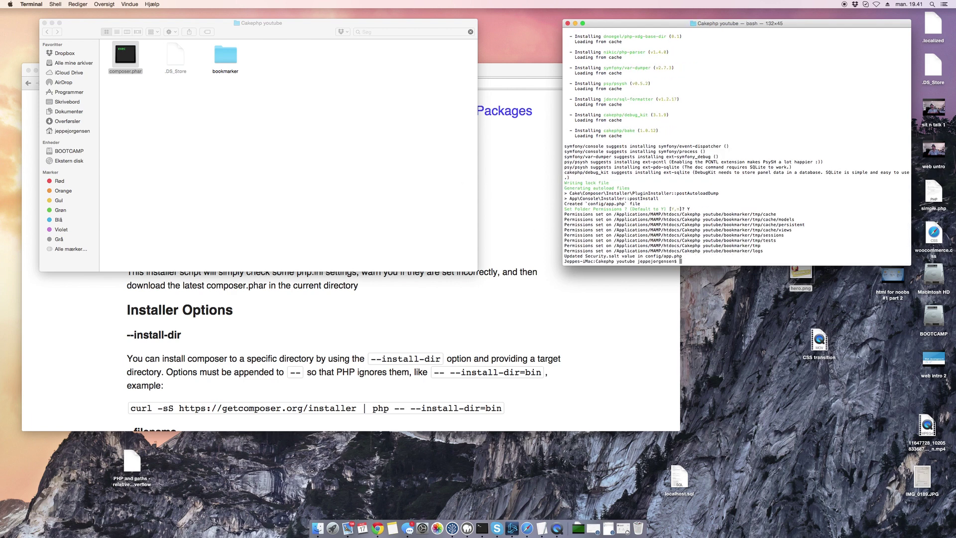
Open the bookmarker project folder, peek into vendor, and return to bookmarker.
click(227, 56)
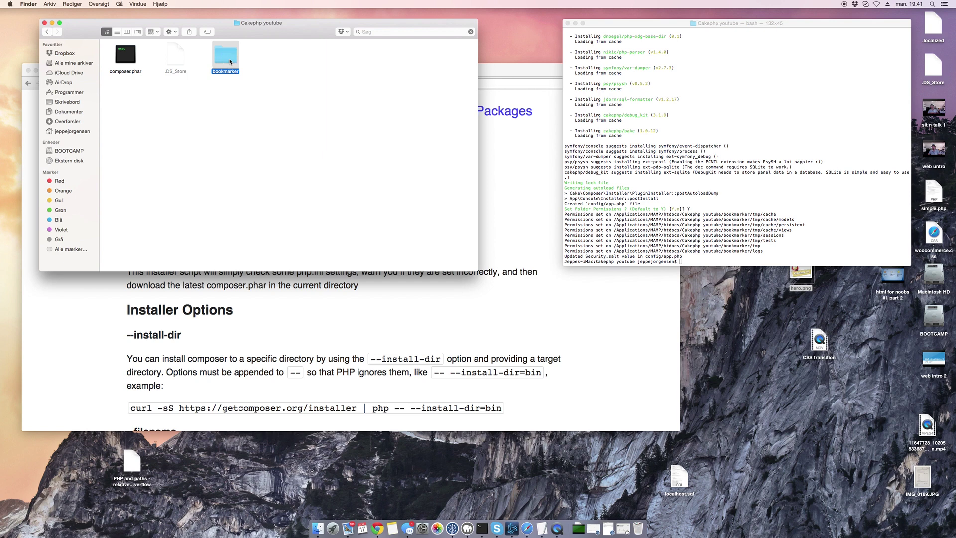
double_click(230, 62)
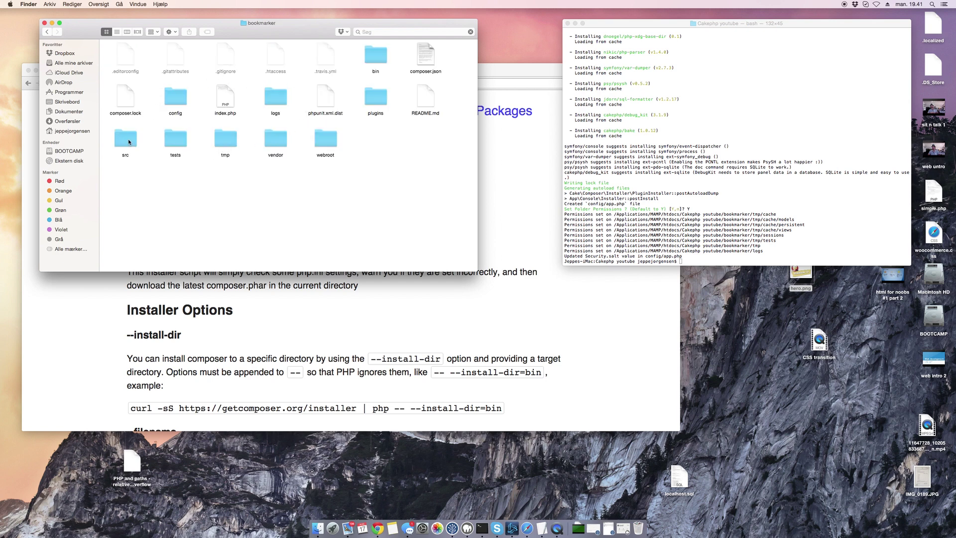
double_click(277, 139)
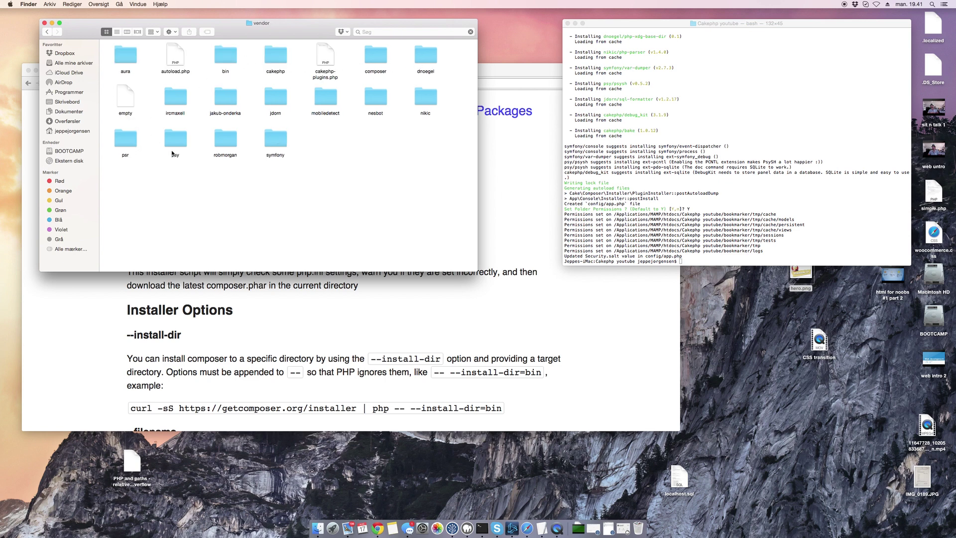
click(47, 31)
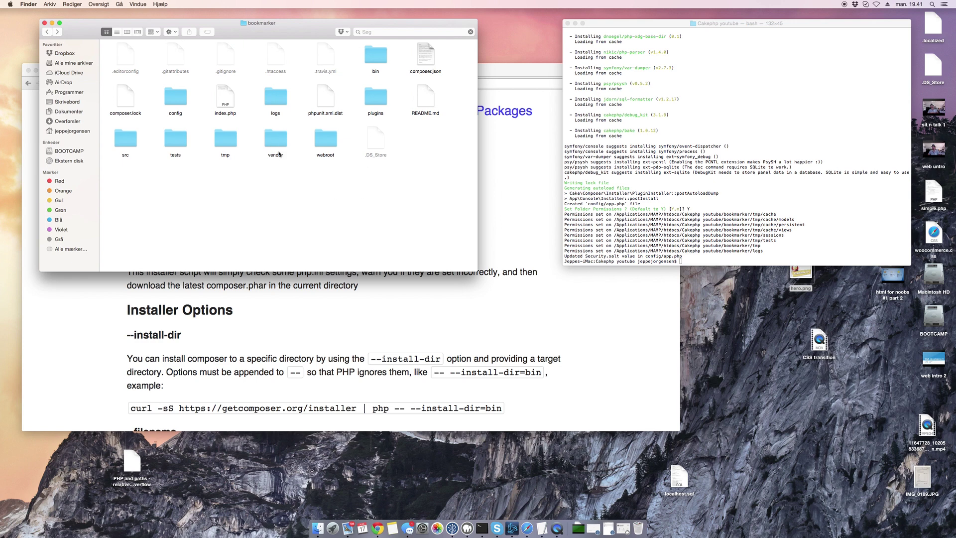
Select everything inside vendor, go back to bookmarker, and move the Finder window right.
double_click(275, 139)
click(169, 55)
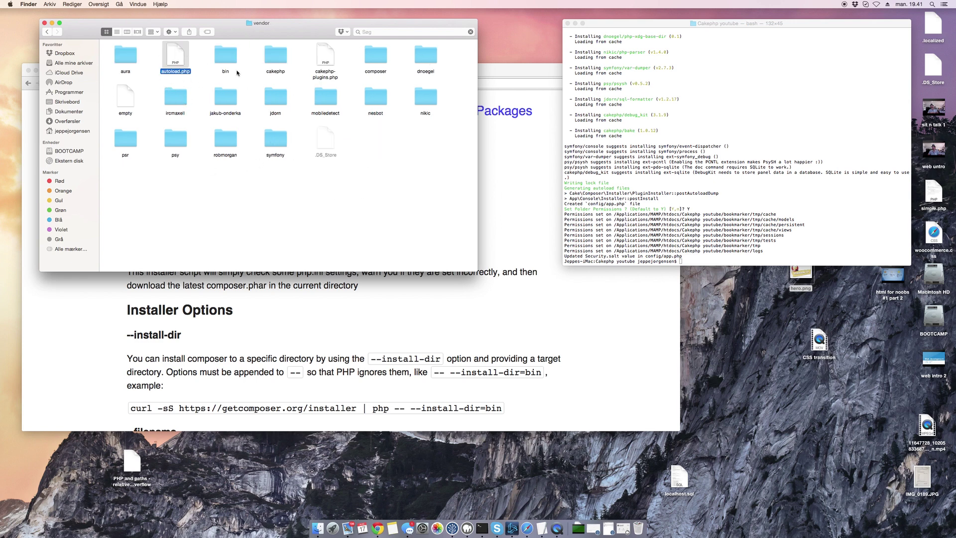
drag(453, 172, 77, 71)
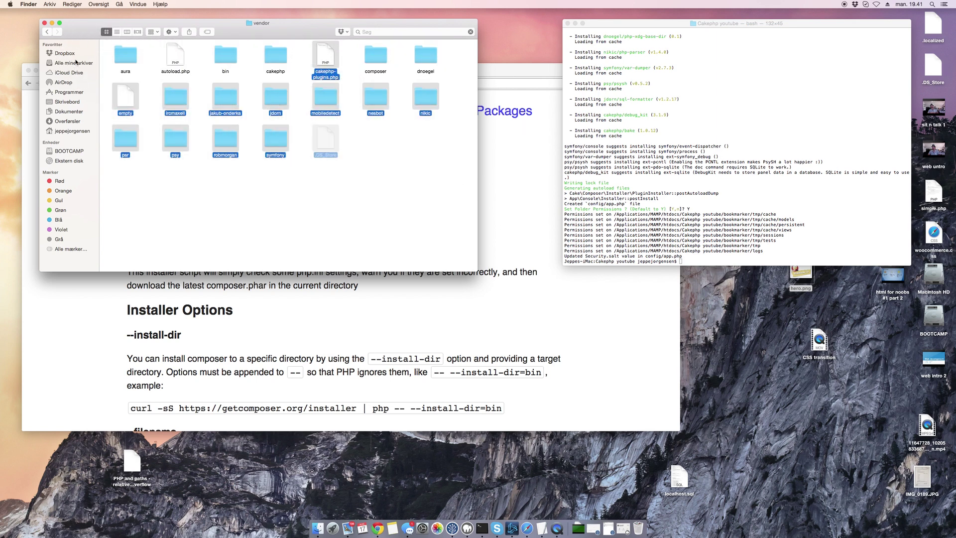
click(48, 32)
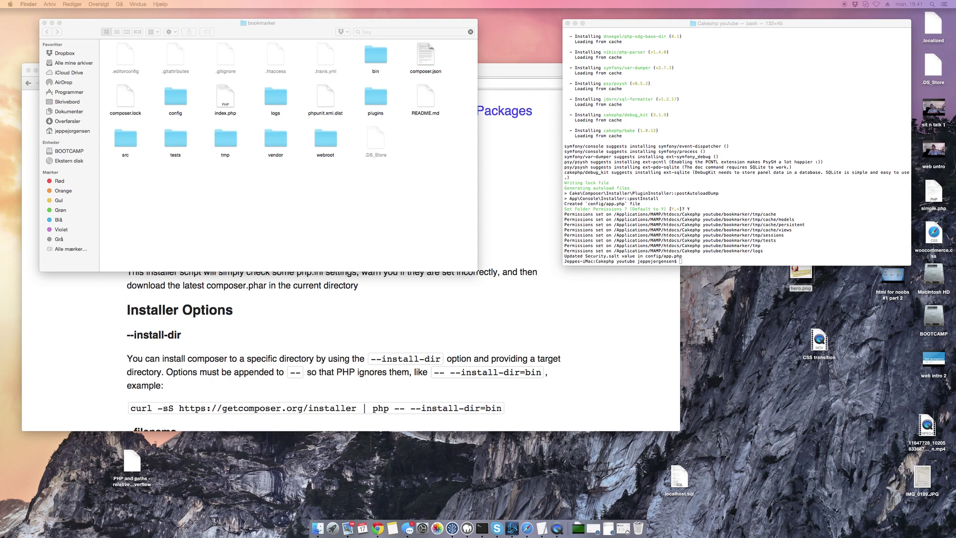
click(294, 181)
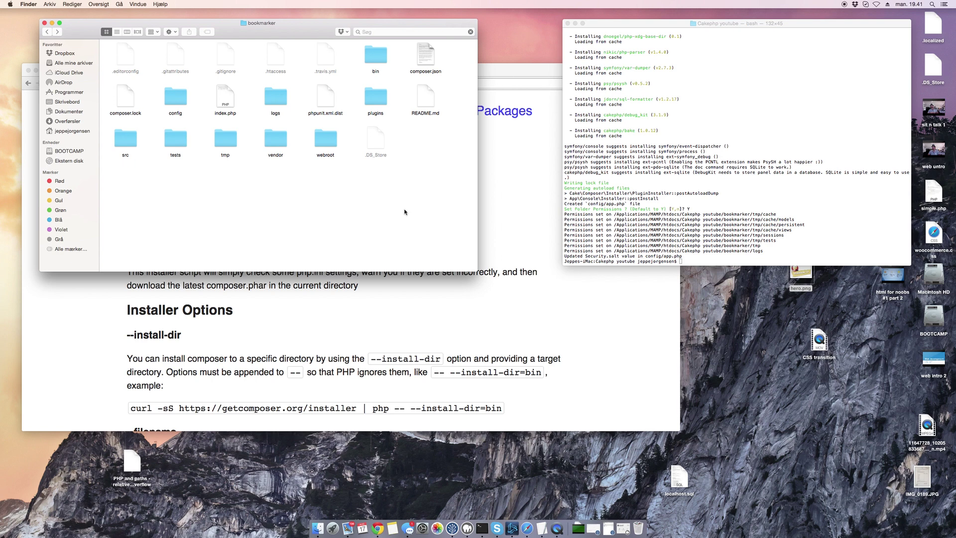
drag(327, 24, 387, 14)
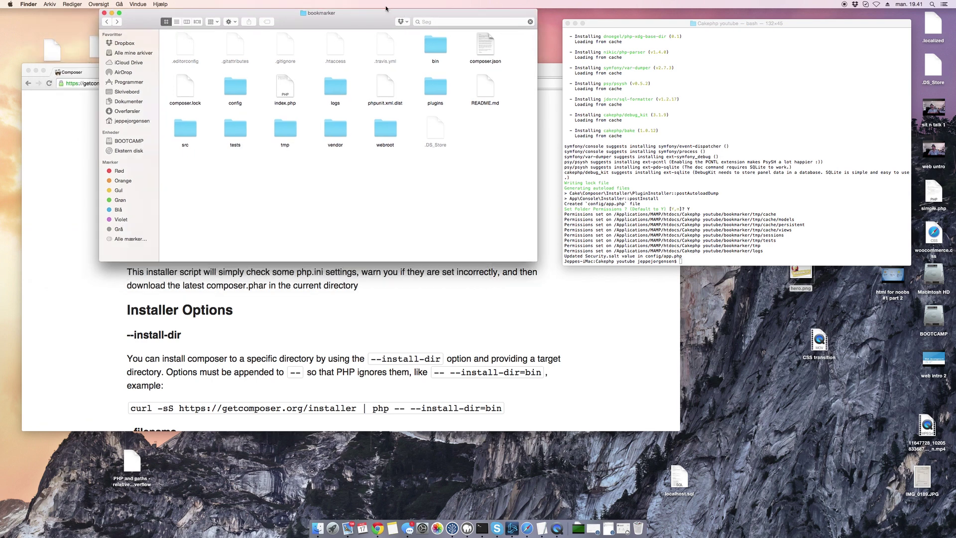
List the folder contents and change into the bookmarker project directory.
click(688, 258)
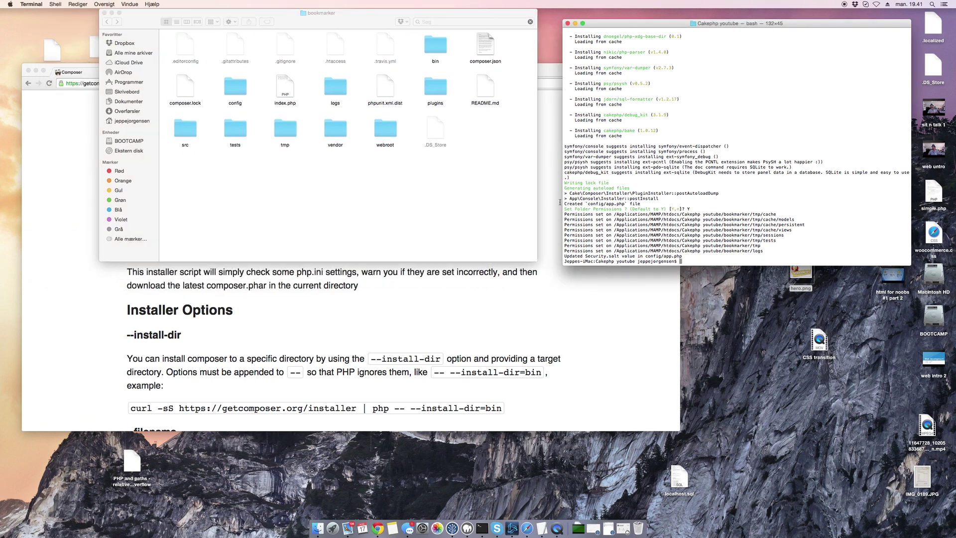
text(ls)
key(Return)
text(cd bookmarker)
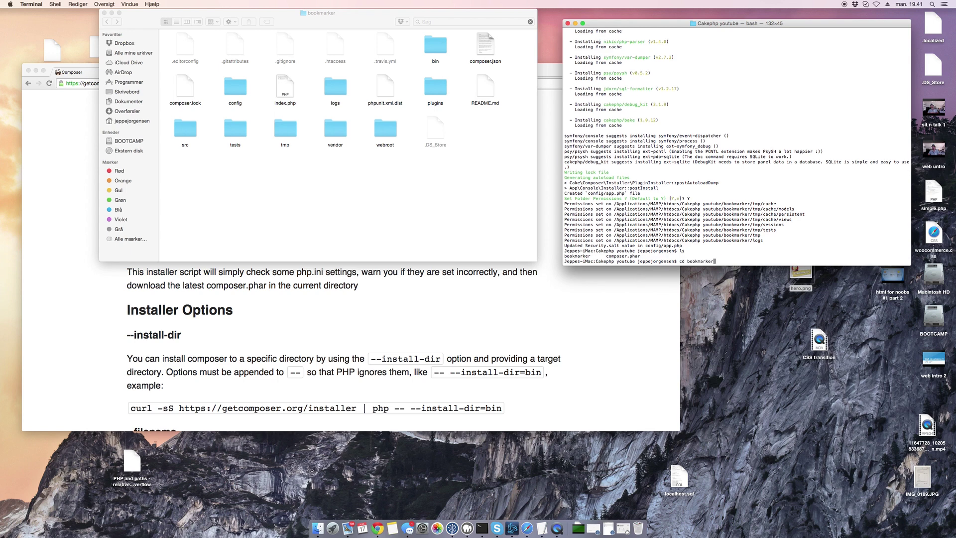
key(Return)
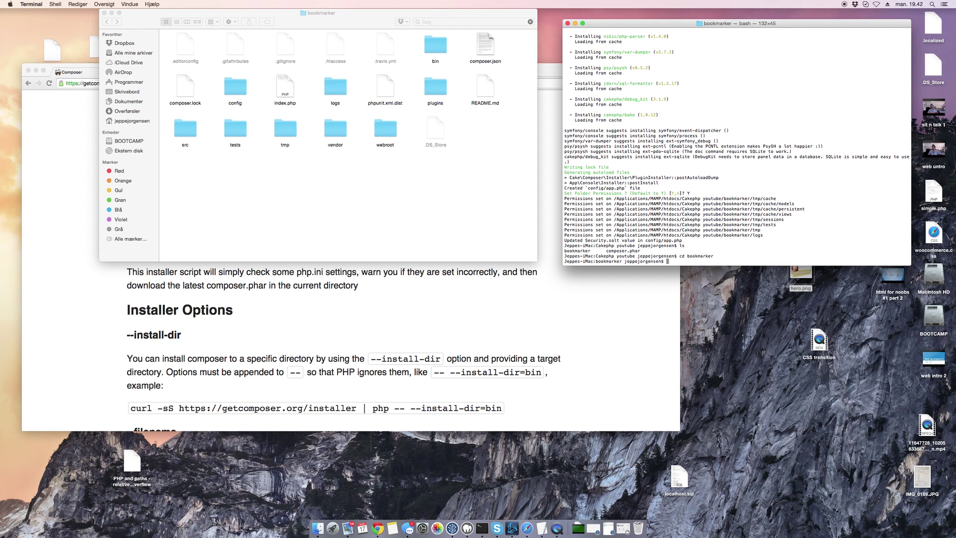
text(bin/cake server)
key(Return)
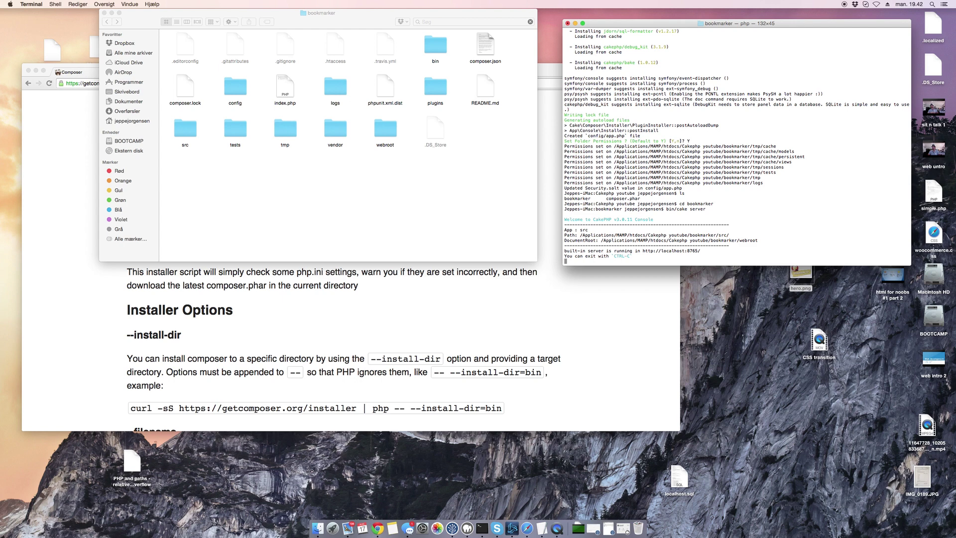
click(602, 343)
click(770, 180)
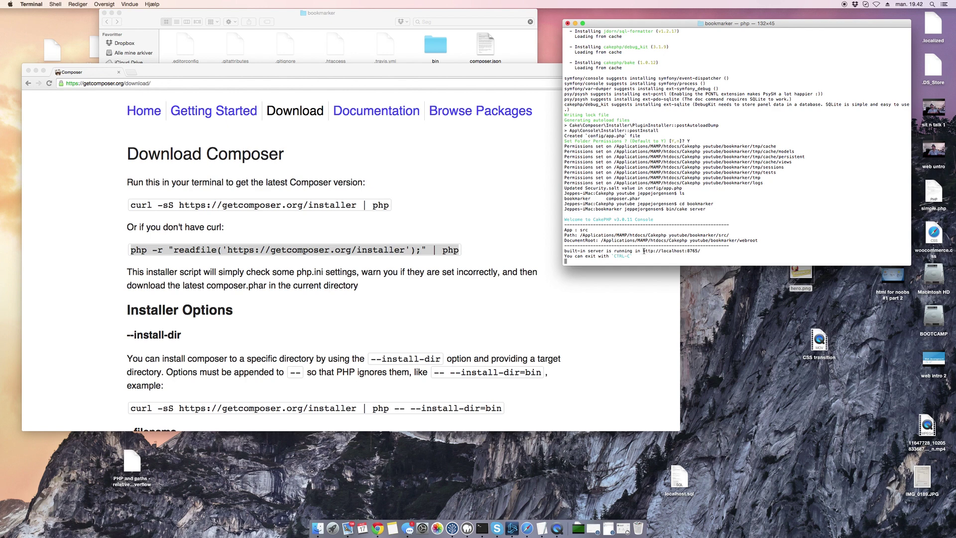
drag(643, 251, 700, 252)
key(super+c)
click(143, 73)
Load localhost:8765 in Chrome and highlight the 'Get the Ovens Ready' heading.
click(259, 84)
key(super+v)
key(Return)
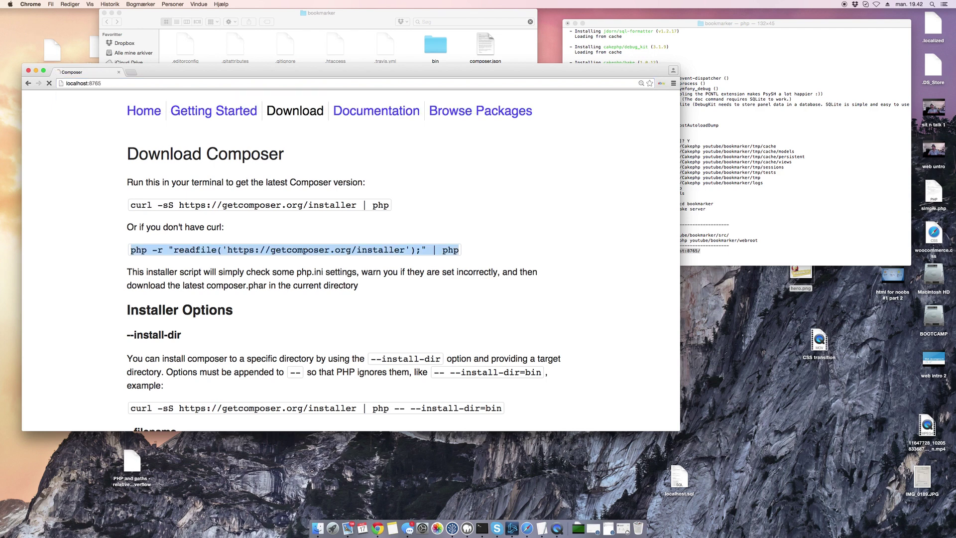
scroll(414, 242, down, 3)
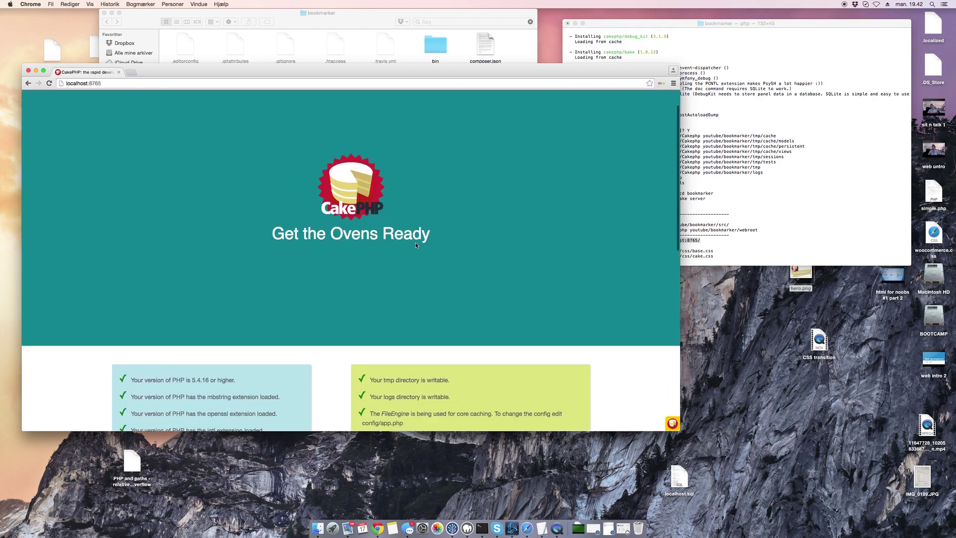
drag(274, 233, 453, 250)
scroll(446, 229, down, 5)
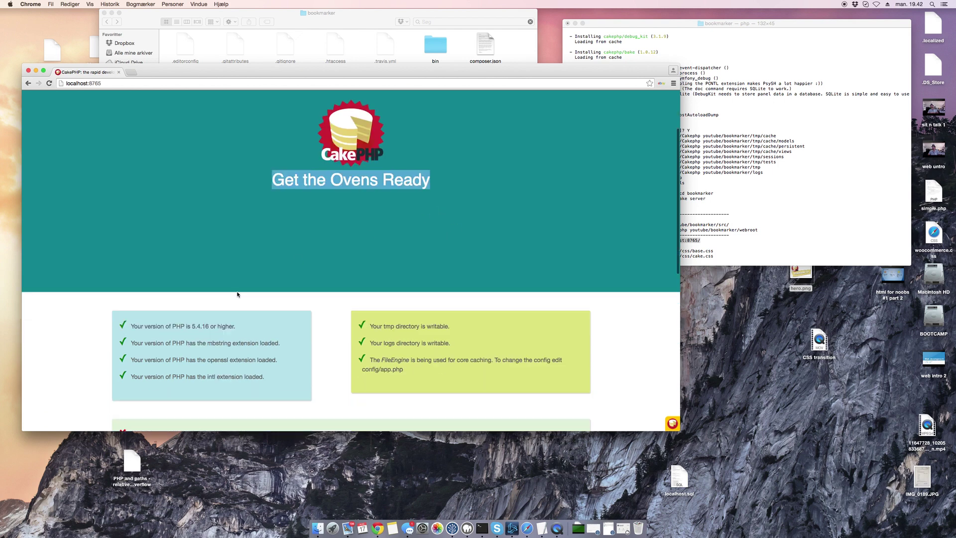
scroll(209, 321, down, 5)
Scroll through the welcome page checks, highlighting the PHP version requirement line.
drag(146, 277, 233, 267)
scroll(232, 267, down, 1)
drag(127, 263, 230, 280)
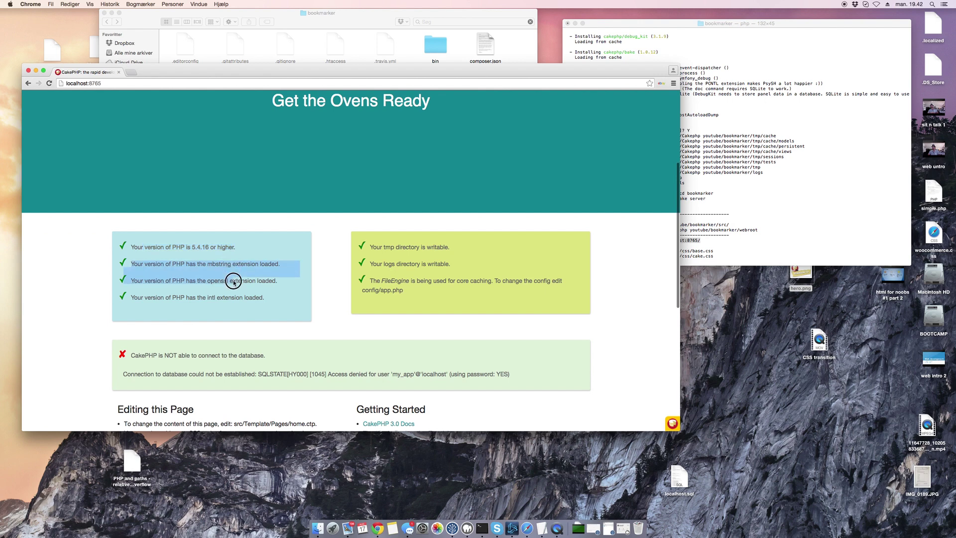
click(230, 280)
scroll(214, 239, down, 3)
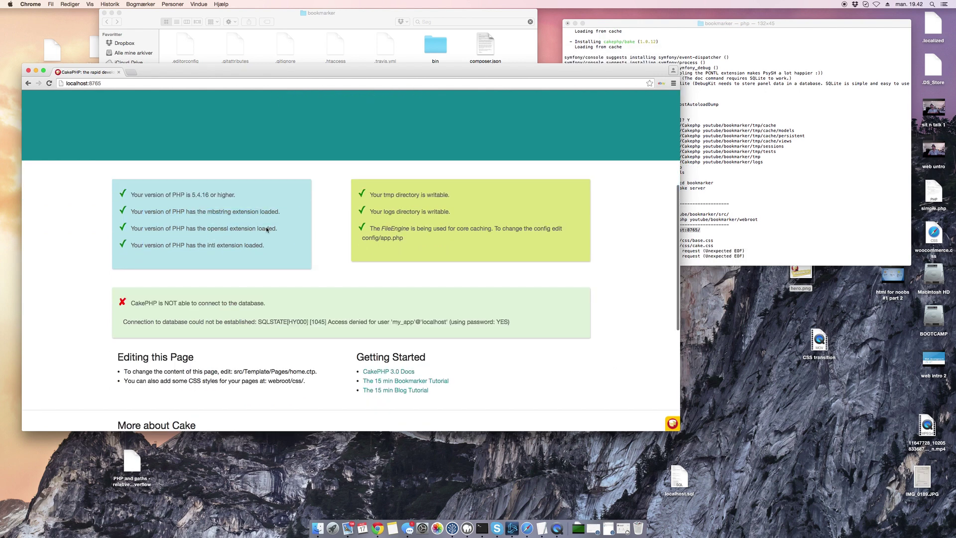
scroll(426, 207, down, 1)
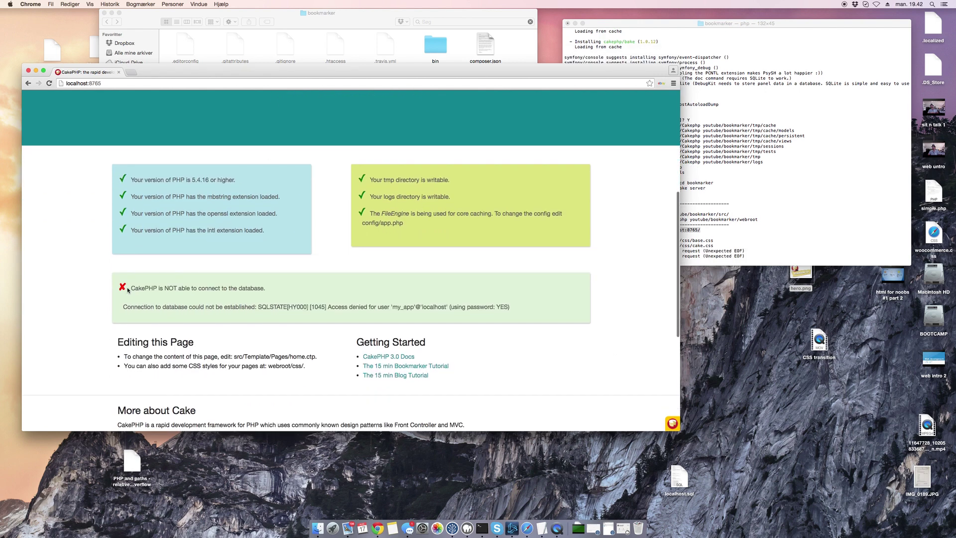
Highlight the database connection error message and scroll back over the page.
drag(130, 288, 246, 291)
scroll(269, 288, down, 4)
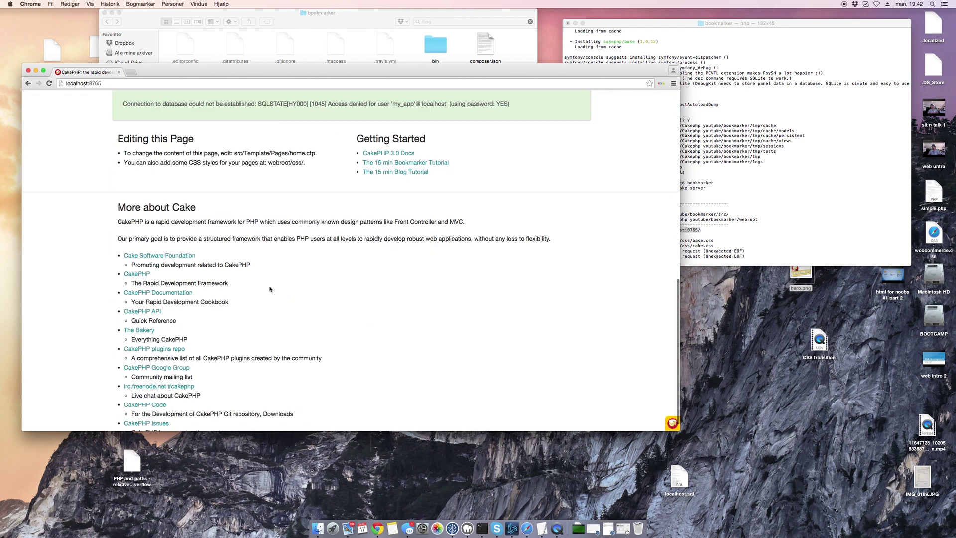
scroll(270, 289, up, 3)
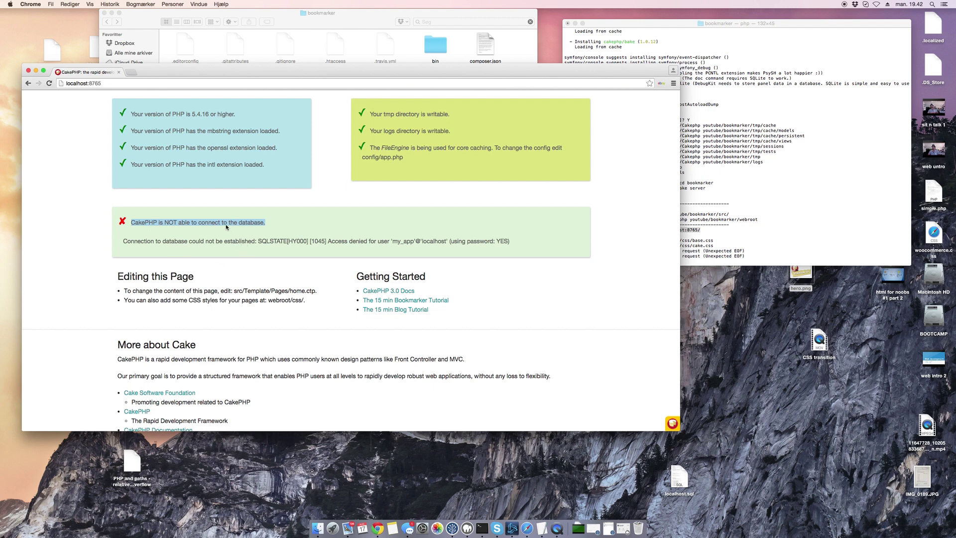
scroll(253, 305, up, 6)
scroll(252, 307, down, 3)
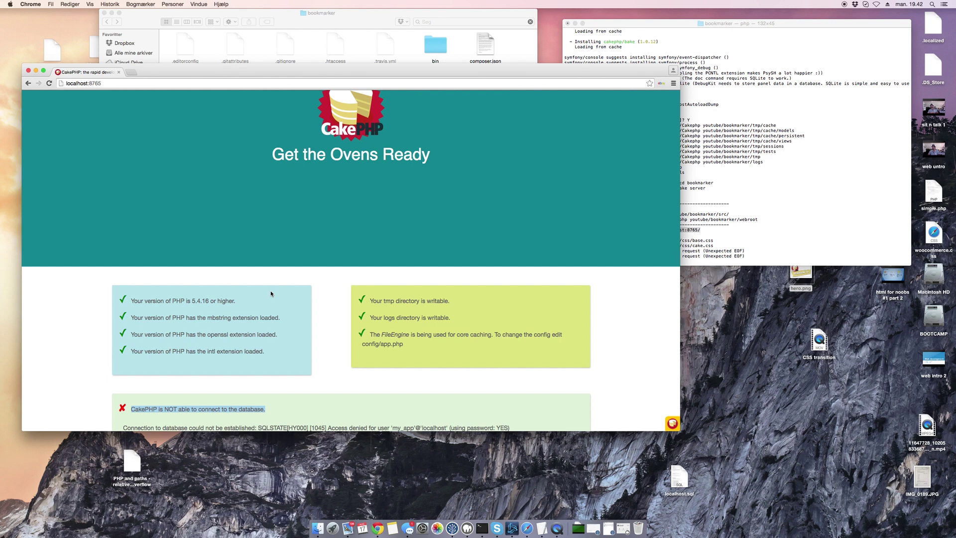
drag(324, 72, 510, 32)
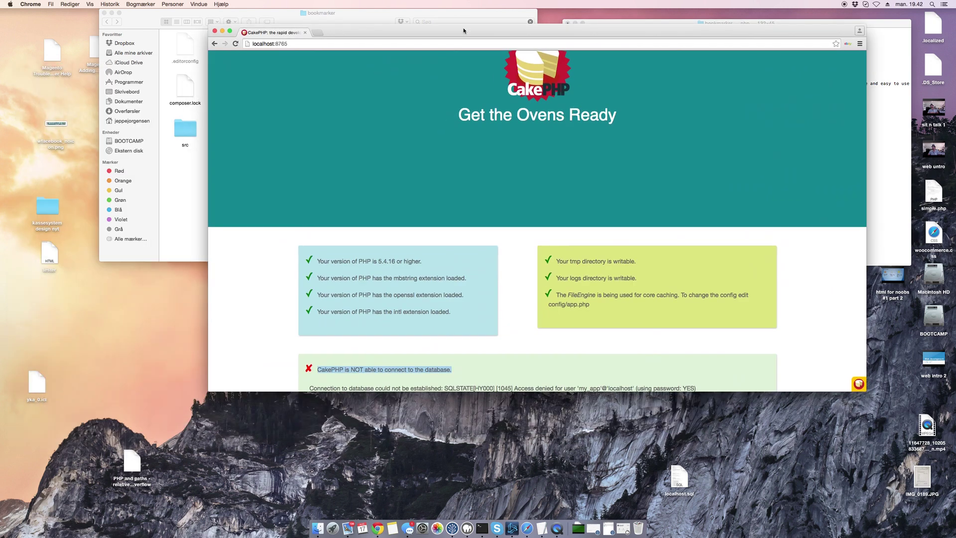
Reposition the Finder and Chrome windows, alternating which one is in front.
scroll(523, 193, up, 3)
scroll(520, 193, down, 5)
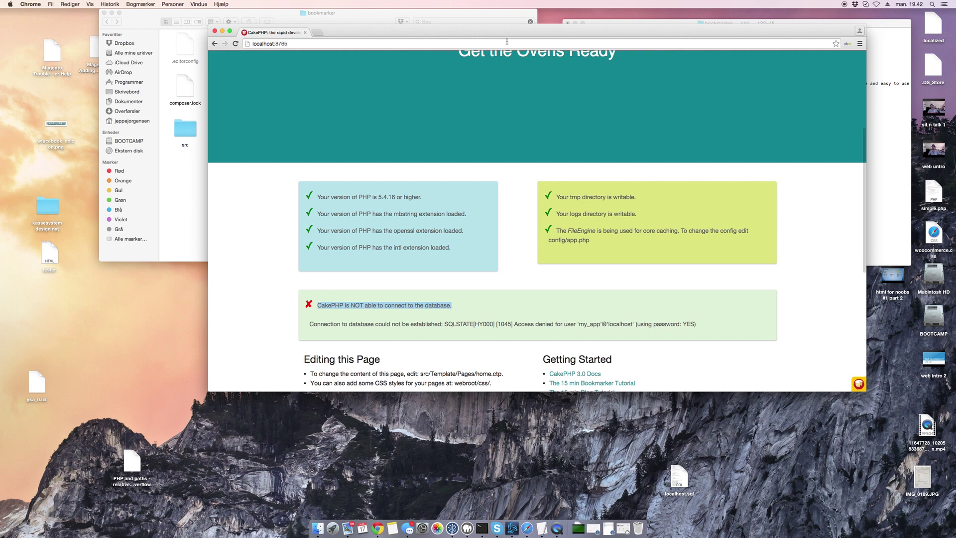
drag(367, 23, 298, 34)
drag(663, 38, 641, 24)
click(171, 190)
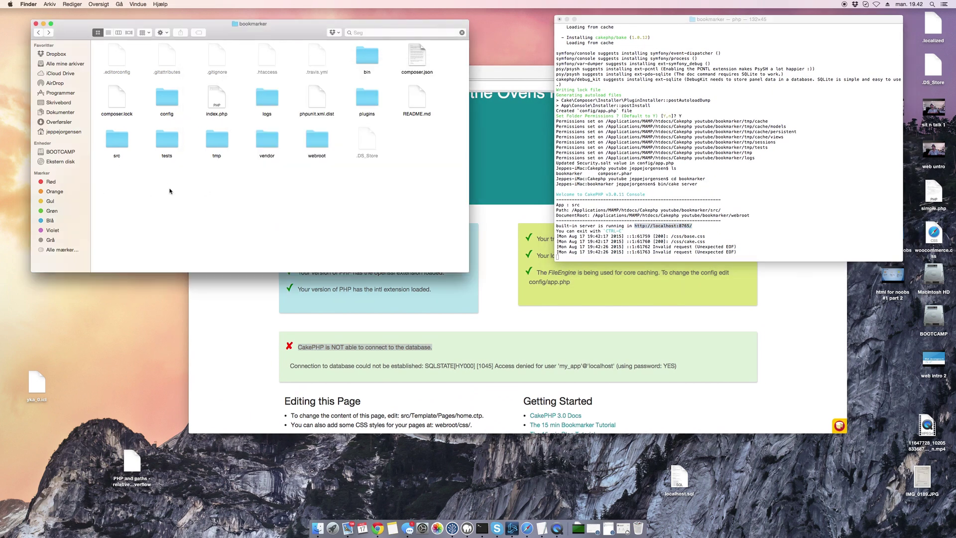
click(225, 341)
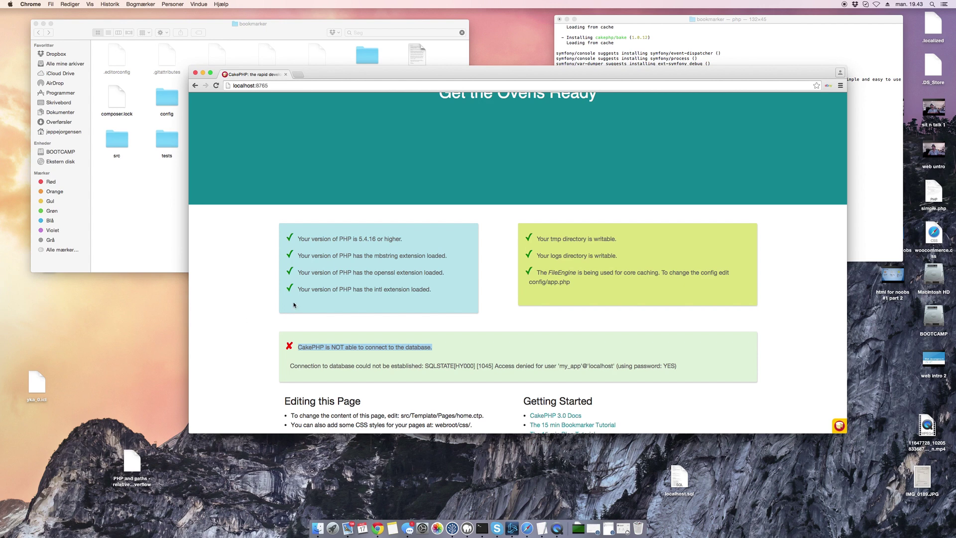
click(160, 231)
click(222, 319)
Nudge the bookmarker folder window right and bring the Terminal server log forward.
scroll(231, 314, down, 1)
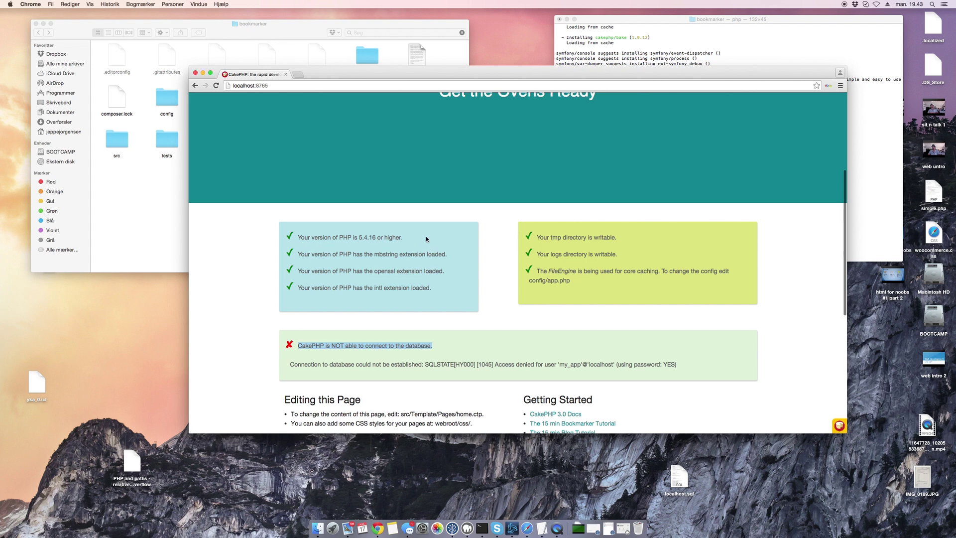
scroll(463, 294, up, 4)
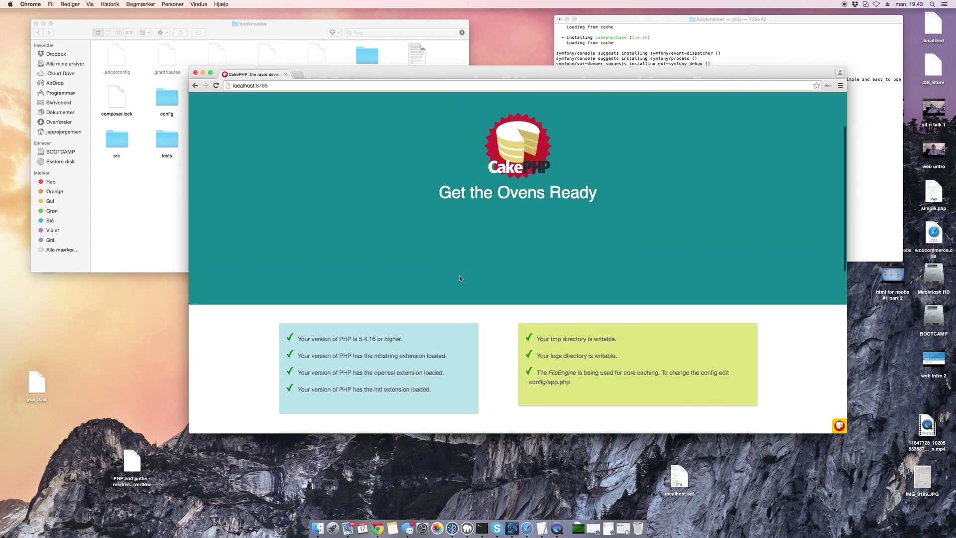
click(292, 42)
drag(294, 34, 302, 34)
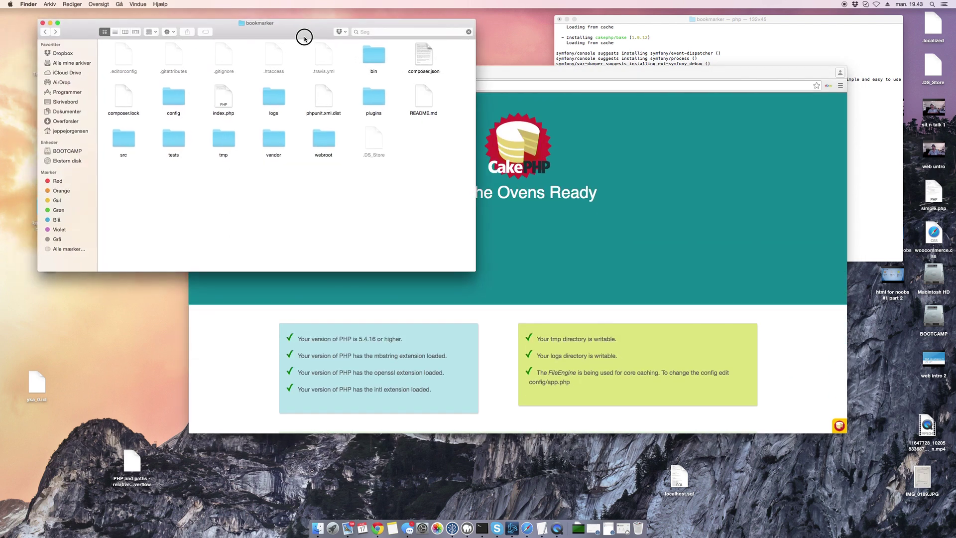
click(614, 65)
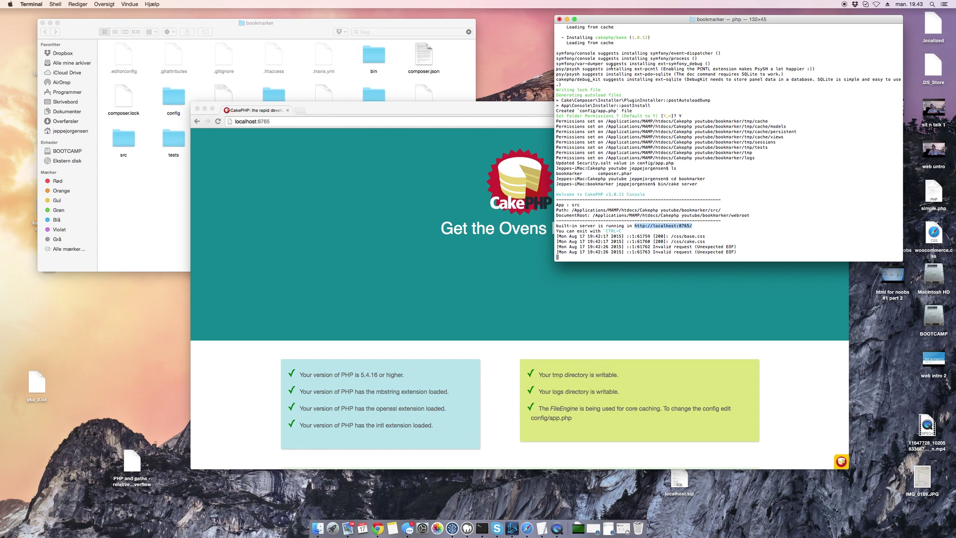
Scroll up through the Composer installation output in Terminal.
scroll(625, 115, up, 15)
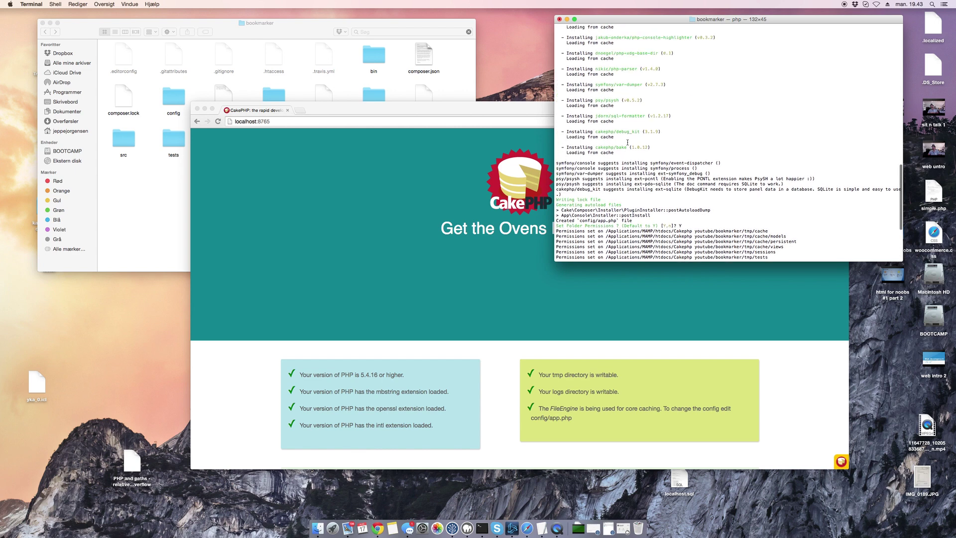
scroll(626, 142, down, 15)
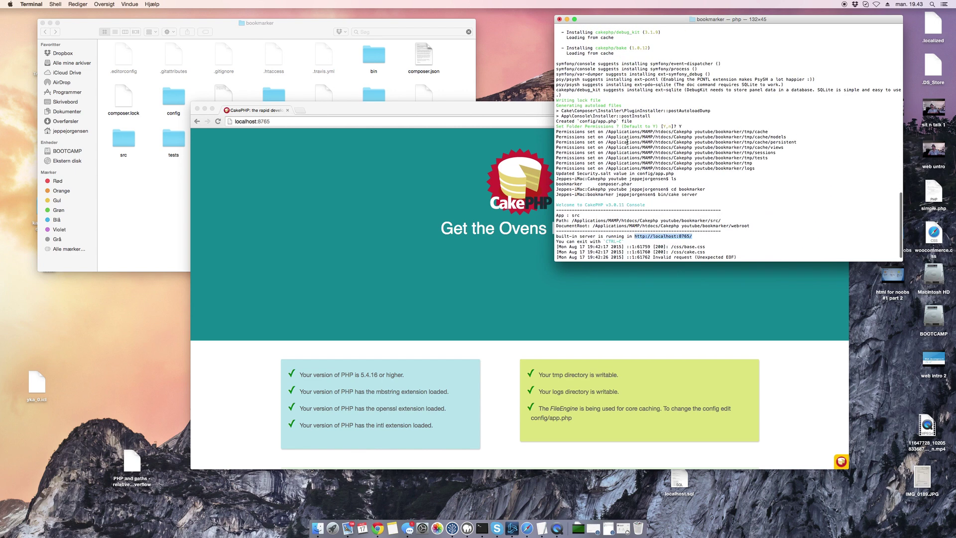
scroll(617, 188, up, 15)
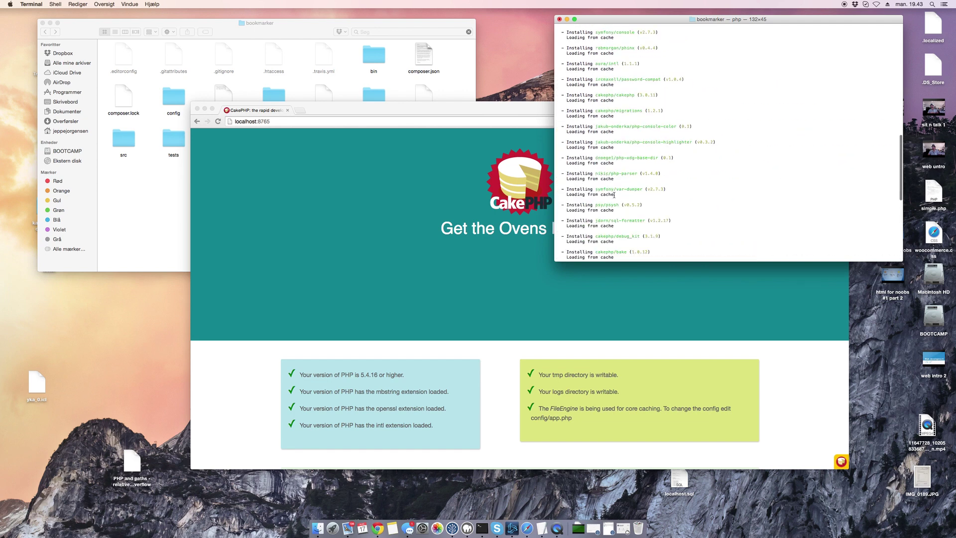
scroll(610, 229, up, 5)
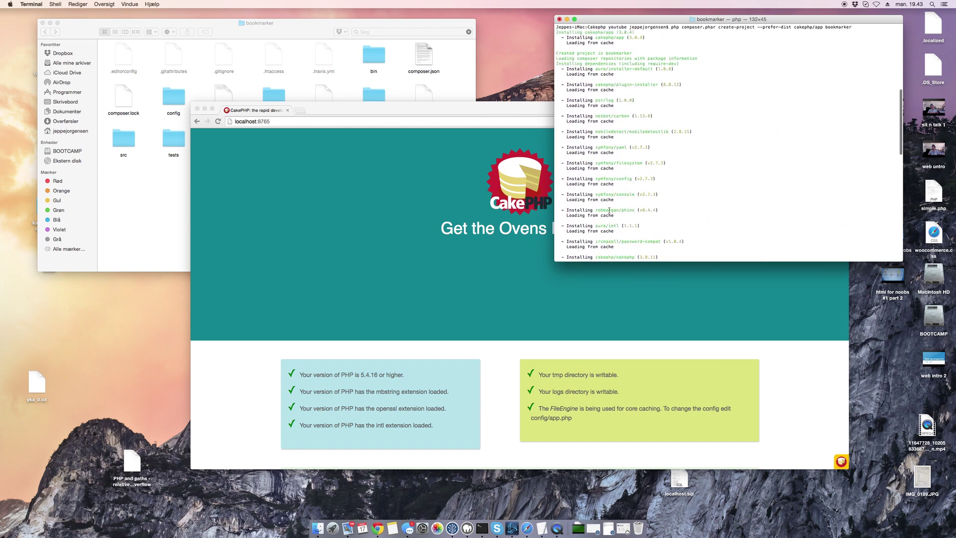
Highlight the installed packages from migrations through bake, then bring the welcome page forward.
drag(578, 74, 689, 247)
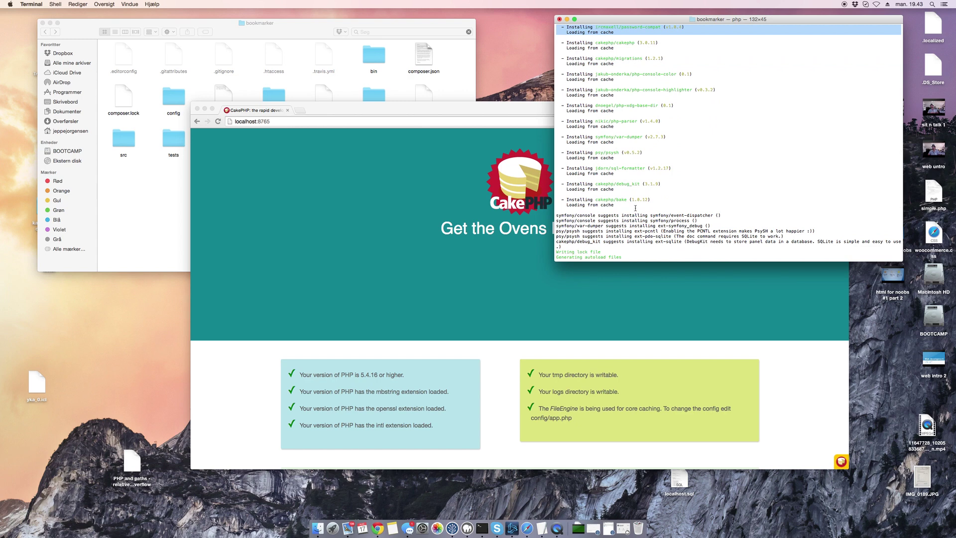
drag(635, 208, 555, 55)
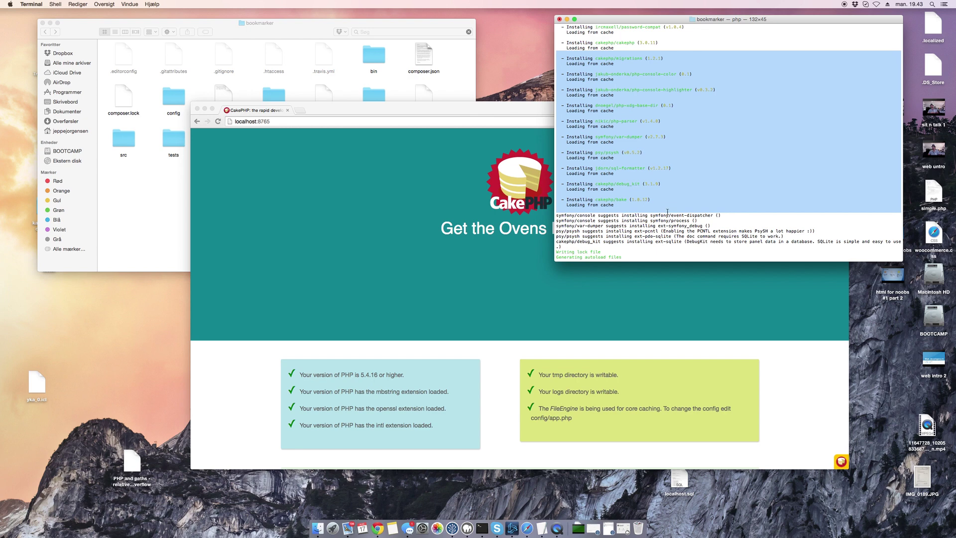
click(667, 211)
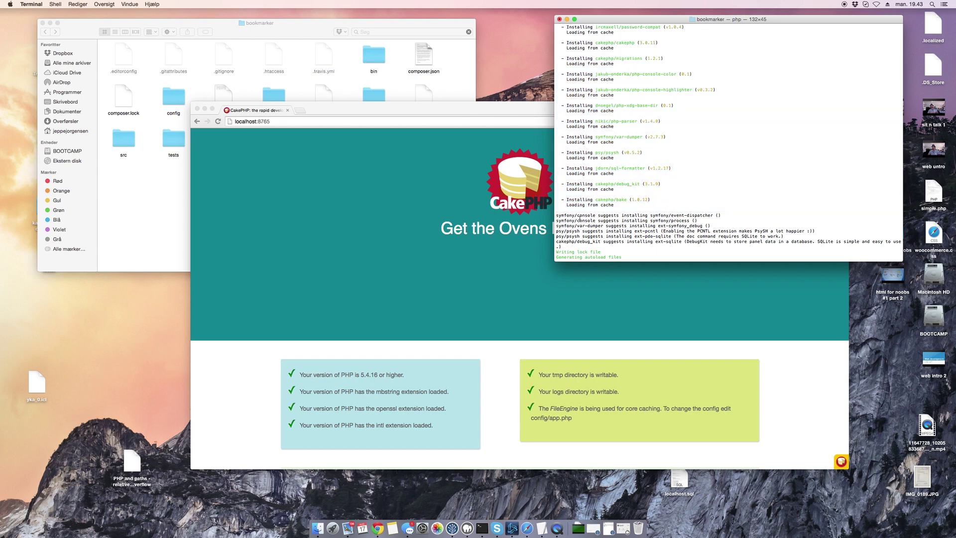
drag(374, 113, 305, 90)
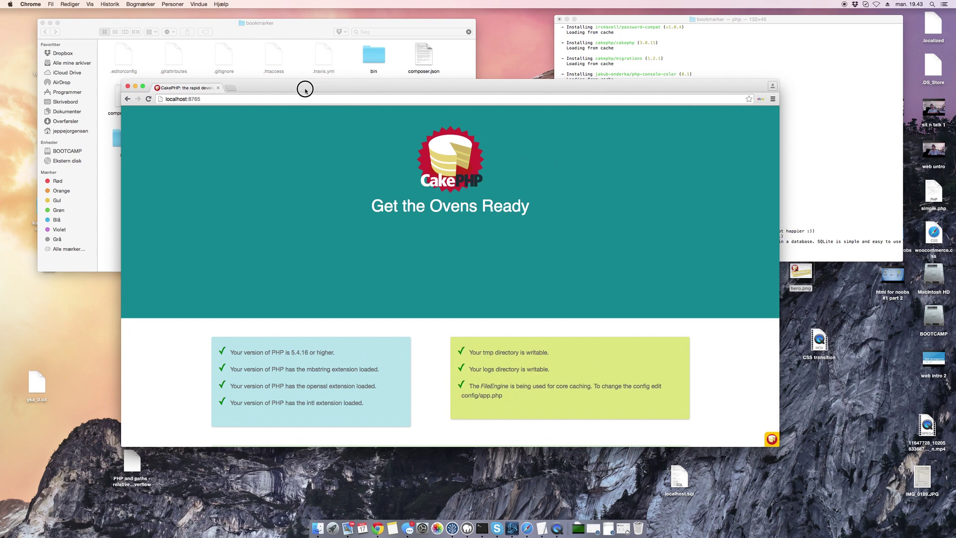